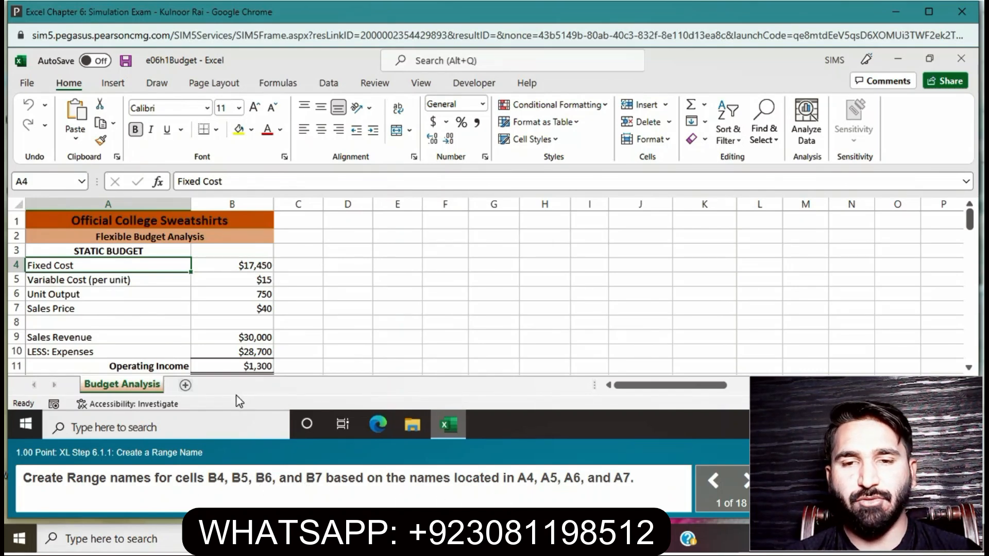
# Create range names for B4:B7 from the left-column labels of the range A4:B7
pyautogui.moveTo(126, 267); pyautogui.dragTo(240, 312)
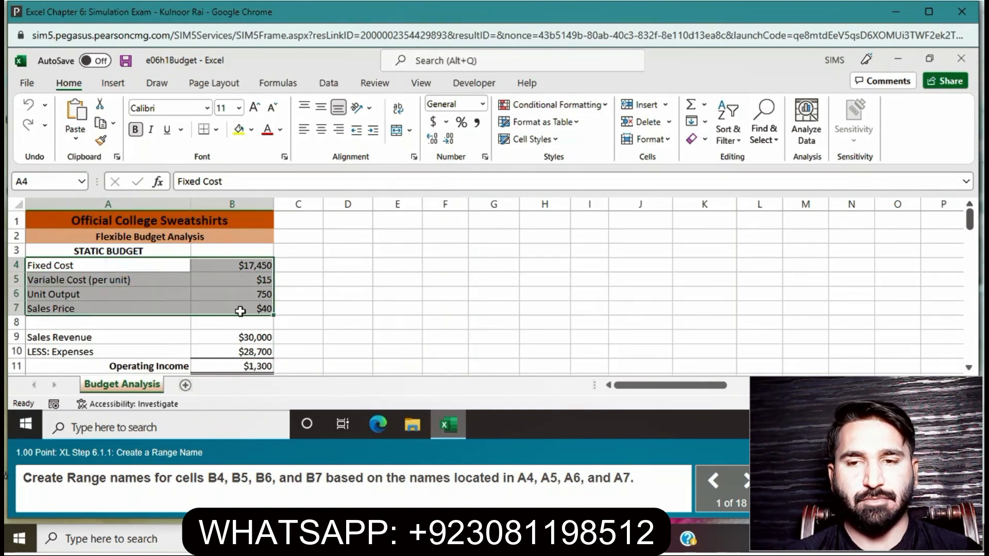
pyautogui.click(260, 83)
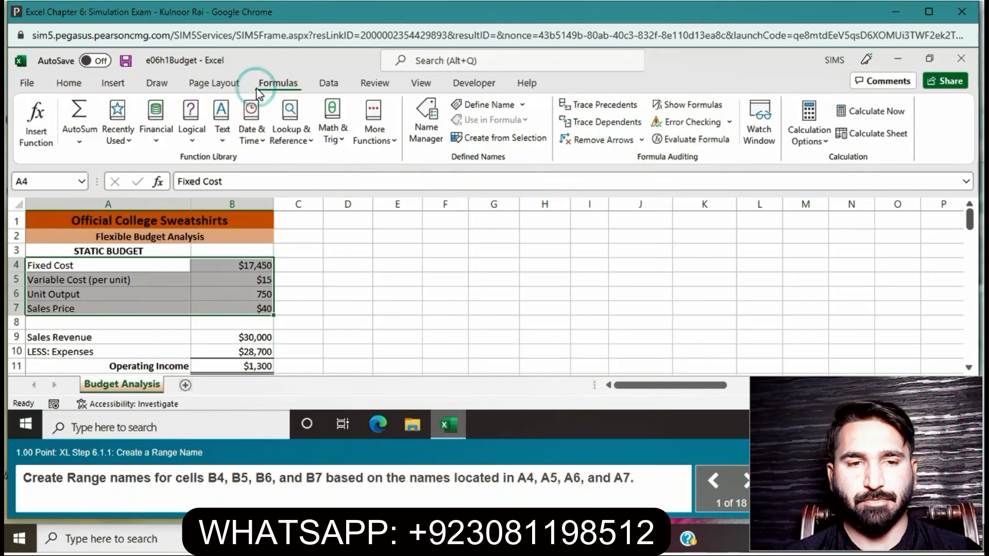
pyautogui.click(511, 139)
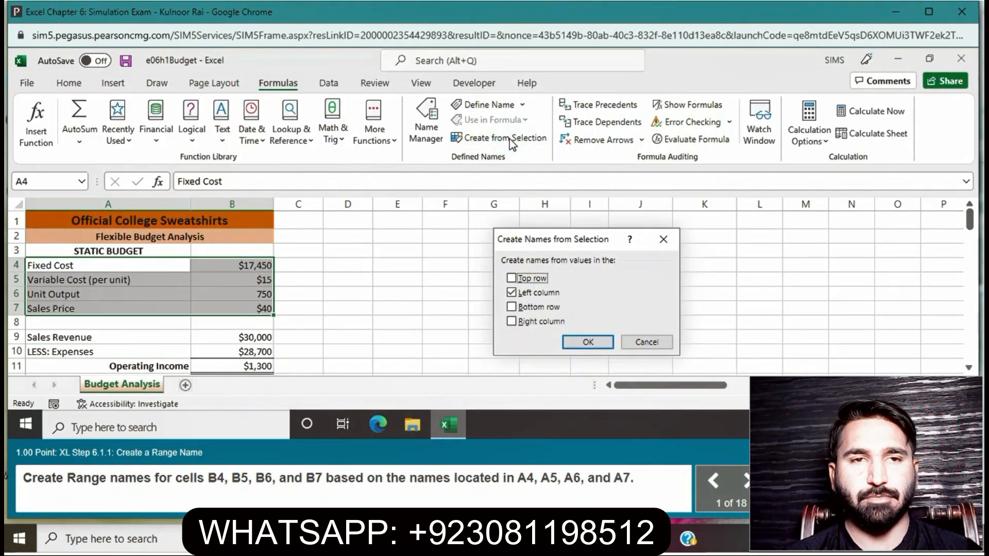
pyautogui.click(567, 342)
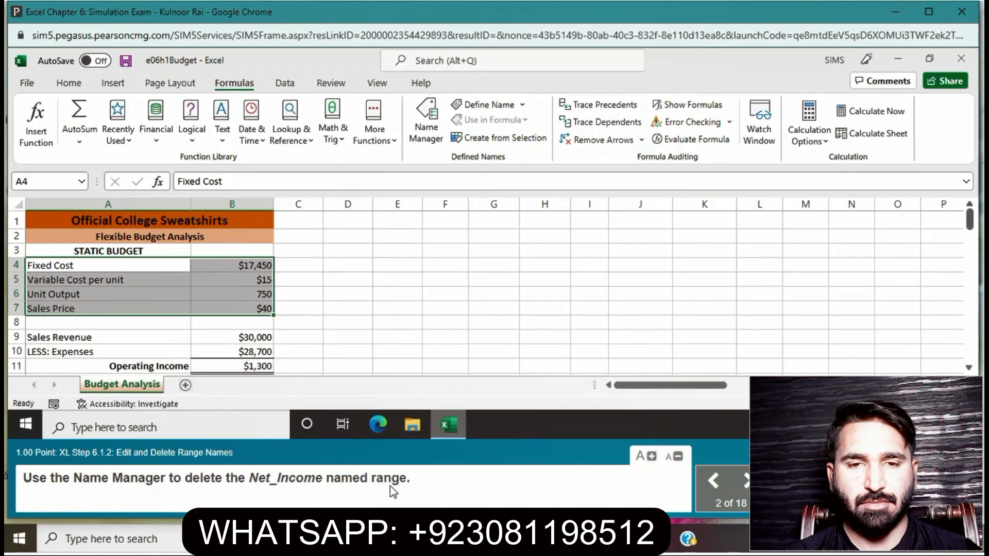
# Delete the Net_Income named range with the Name Manager and close the manager
pyautogui.click(431, 109)
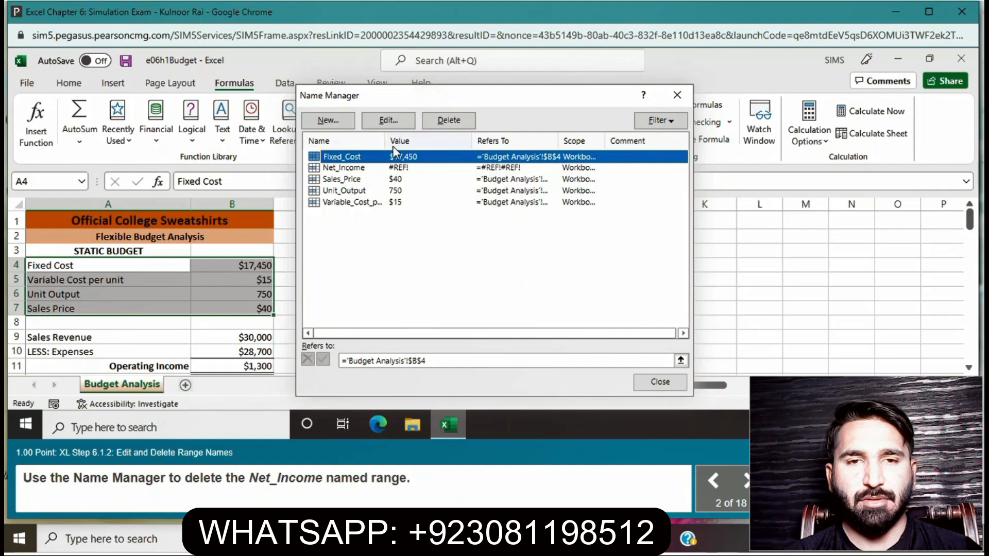
pyautogui.click(357, 168)
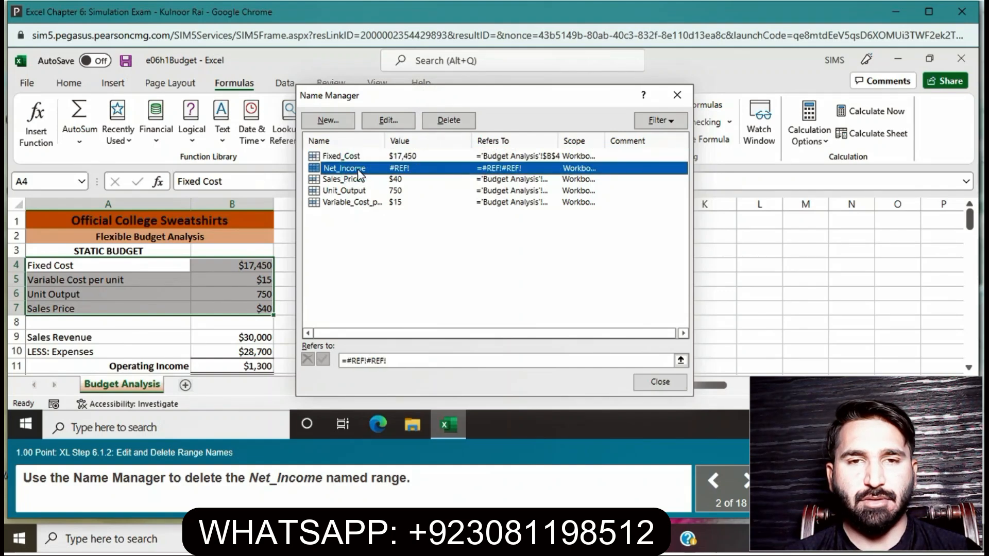
pyautogui.click(465, 123)
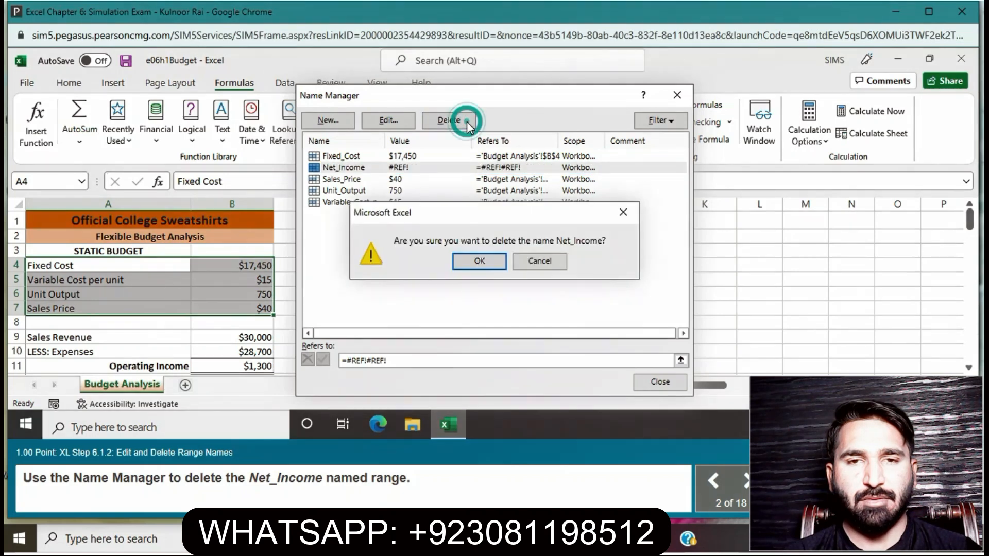
pyautogui.click(478, 262)
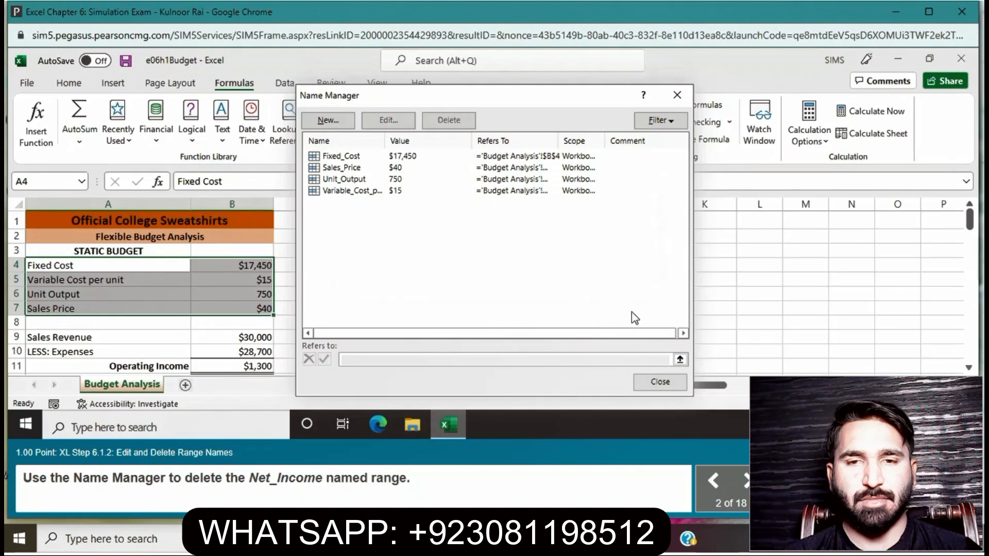
pyautogui.click(661, 387)
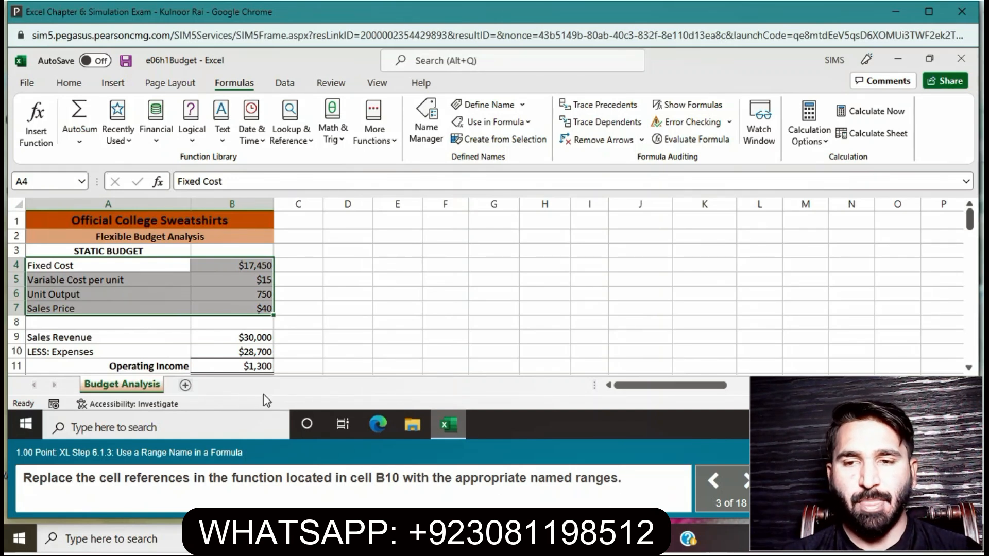
# Replace the B4 reference in cell B10's expenses formula with the named range Fixed_Cost
pyautogui.click(251, 352)
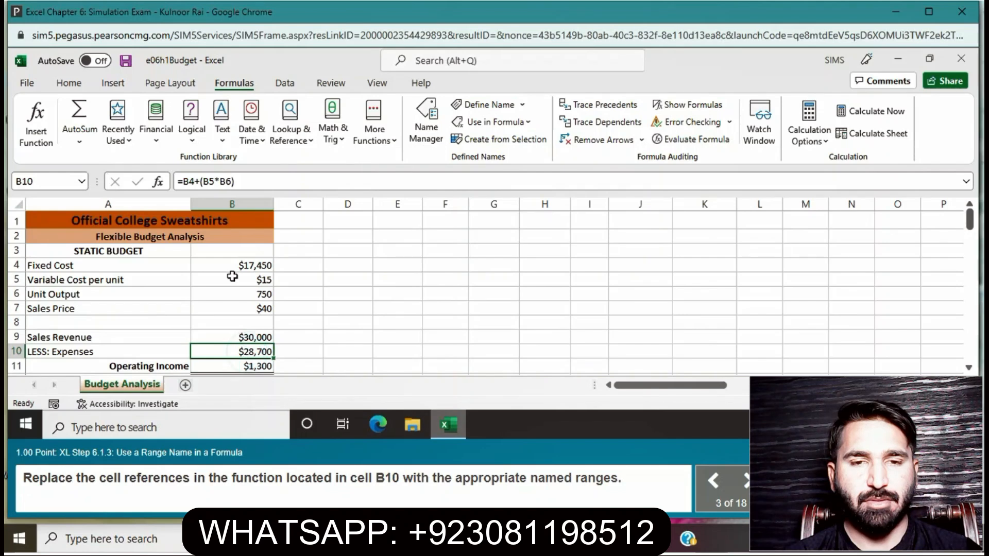
pyautogui.click(197, 181)
pyautogui.press('BackSpace')
pyautogui.press('BackSpace')
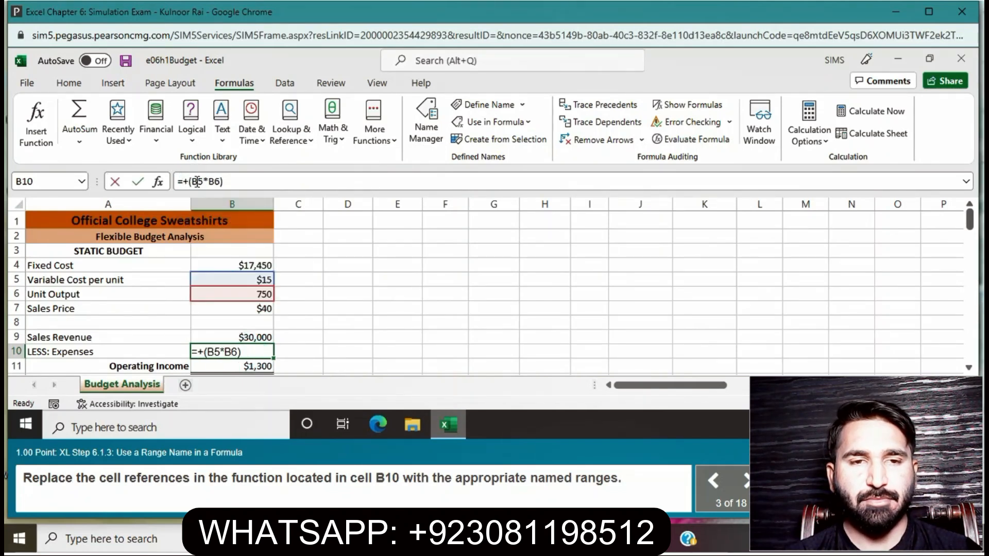
pyautogui.click(241, 264)
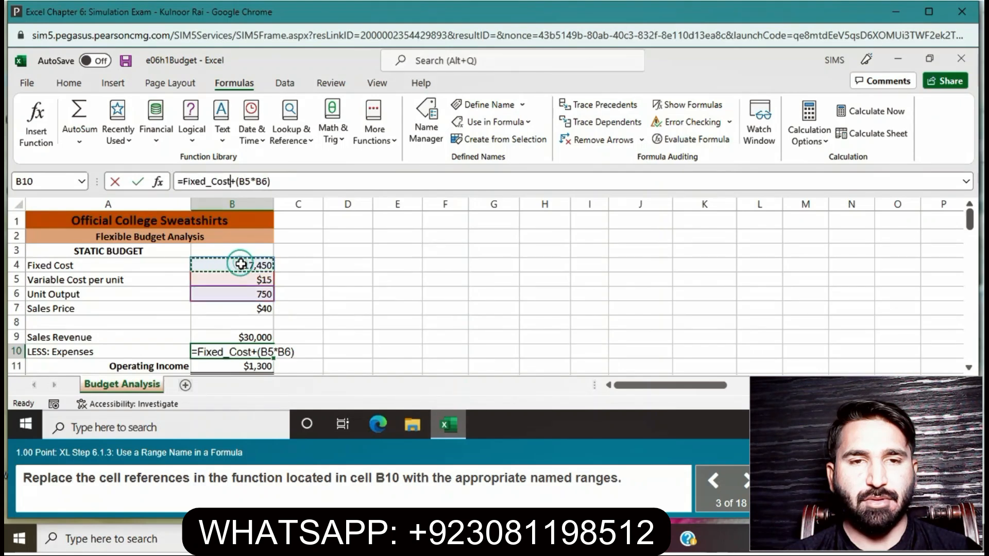
# Replace B5 and B6 in the B10 formula with Variable_Cost_per_unit and Unit_Output, and commit the formula
pyautogui.click(250, 181)
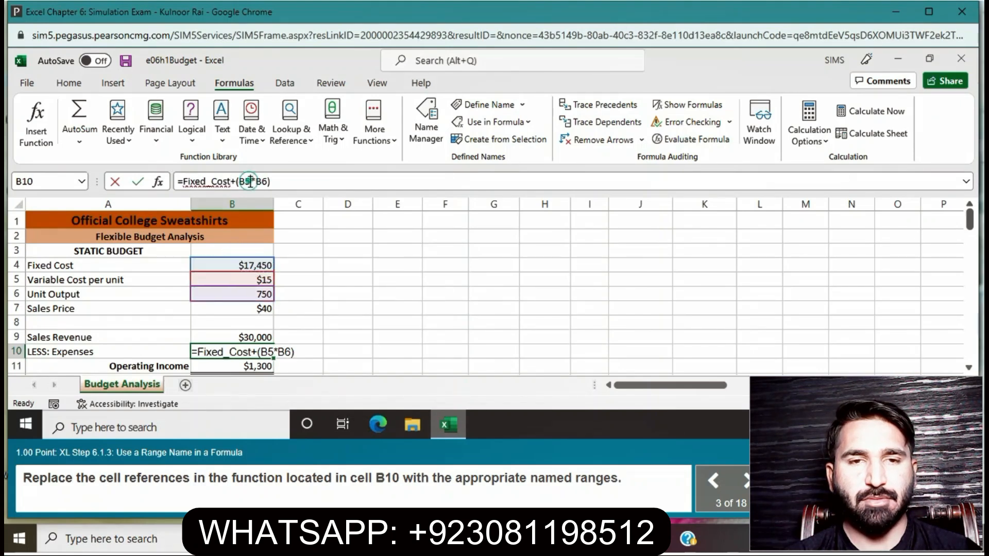
pyautogui.press('BackSpace')
pyautogui.press('BackSpace')
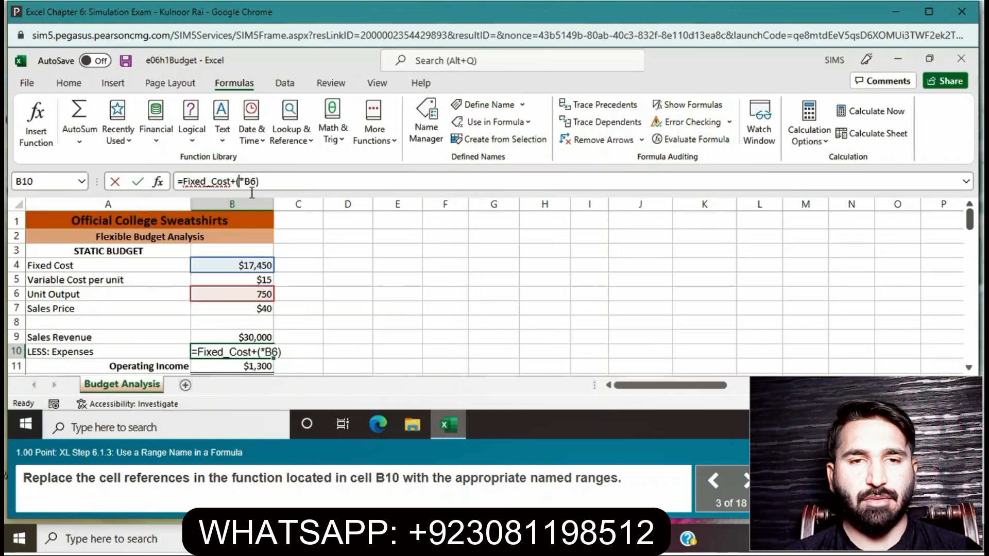
pyautogui.click(256, 278)
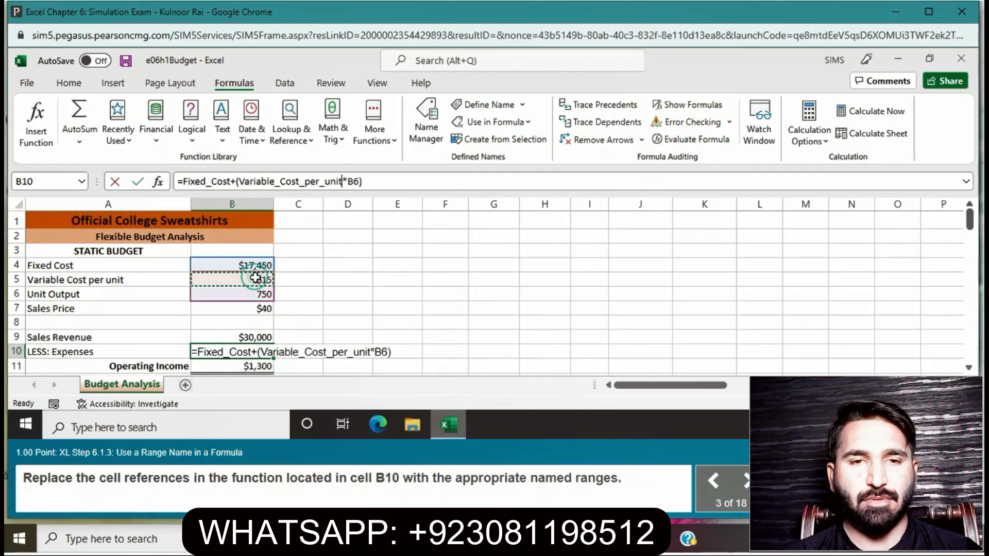
pyautogui.click(359, 182)
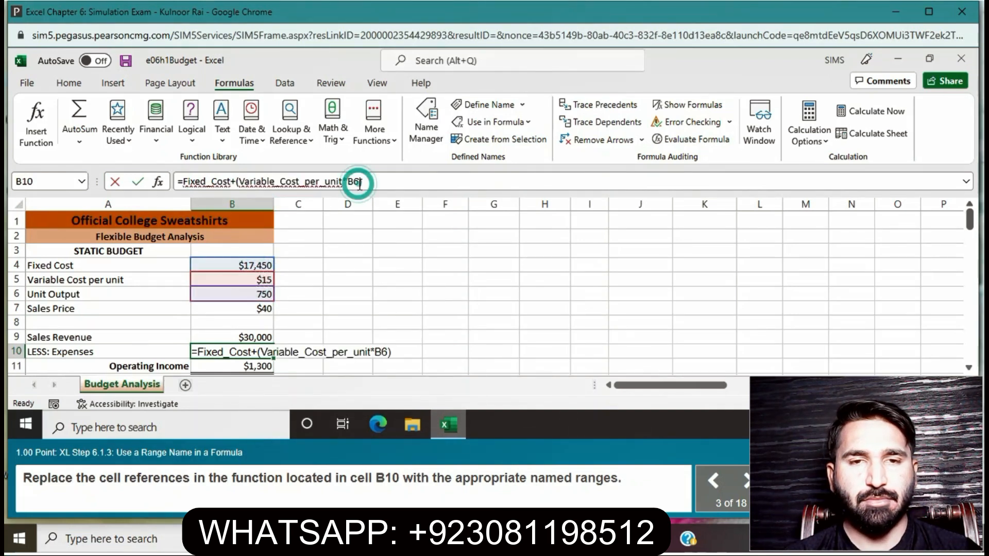
pyautogui.press('BackSpace')
pyautogui.press('BackSpace')
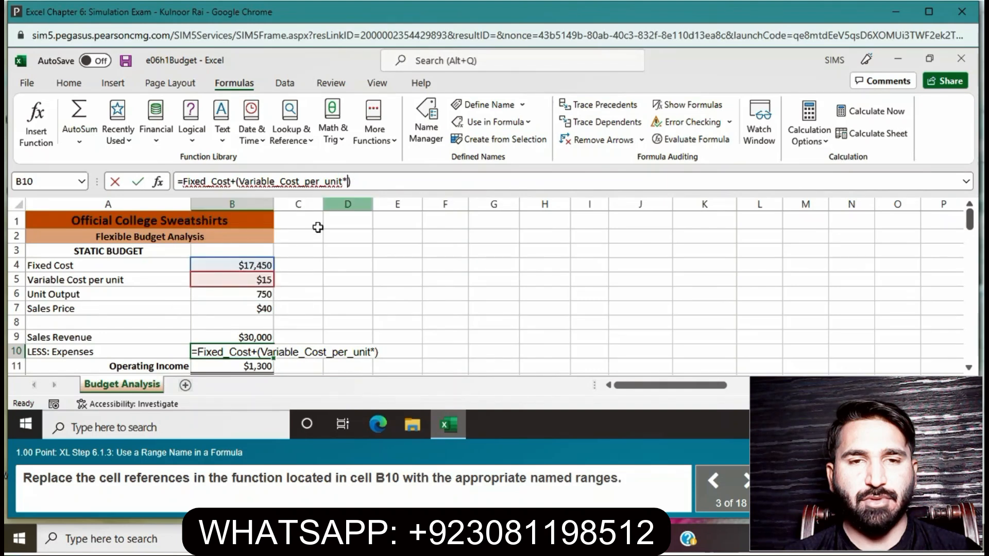
pyautogui.click(249, 295)
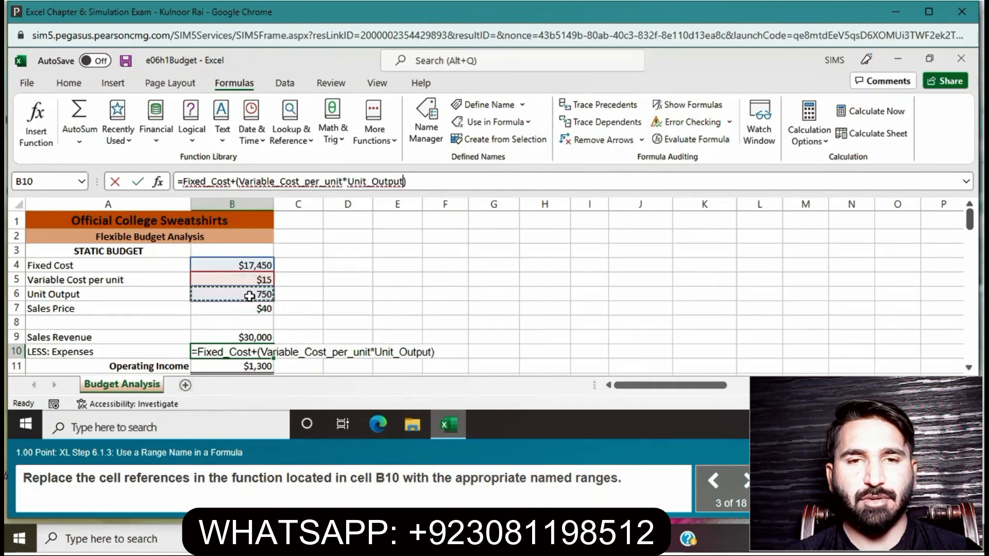
pyautogui.press('Return')
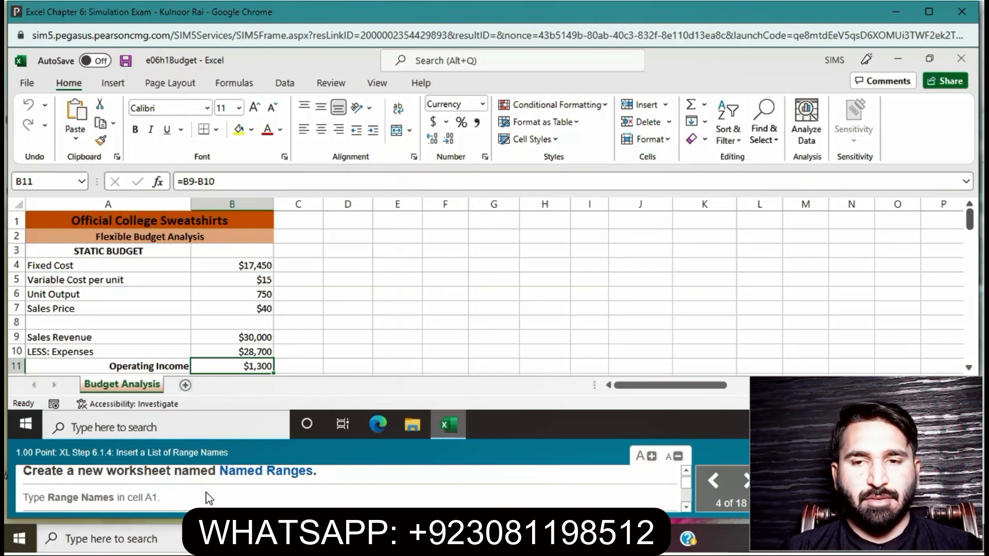
# Add a new worksheet after Budget Analysis and name it Named Ranges
pyautogui.click(185, 386)
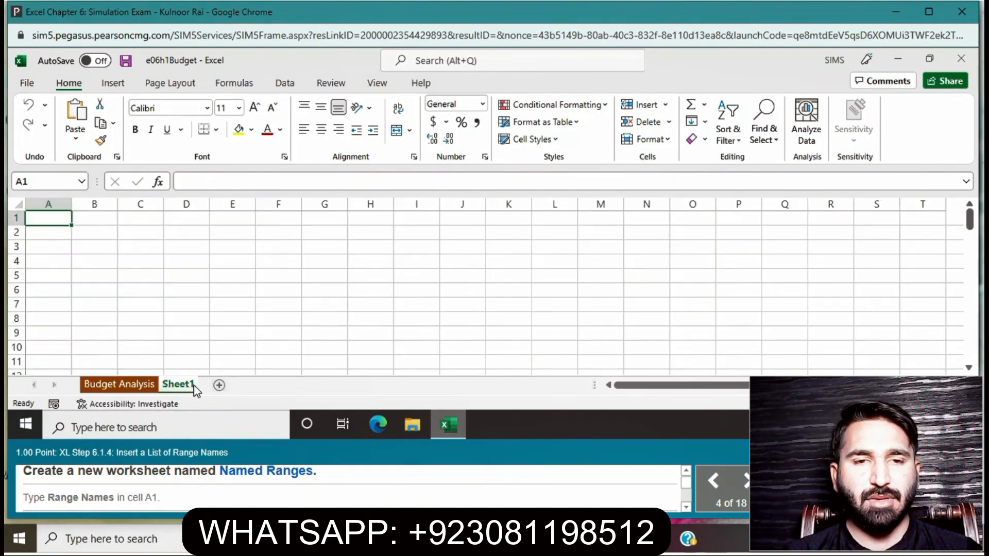
pyautogui.rightClick(194, 386)
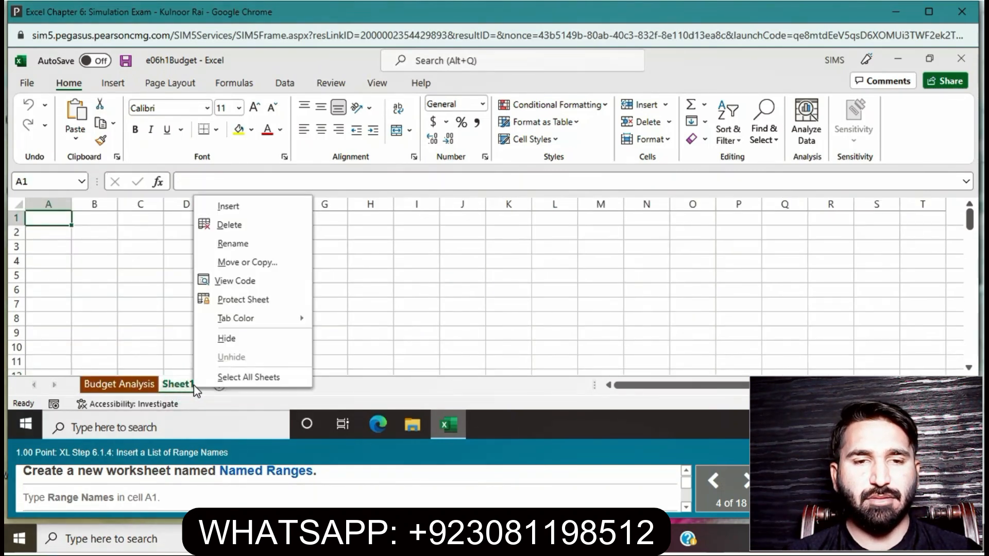
pyautogui.click(258, 245)
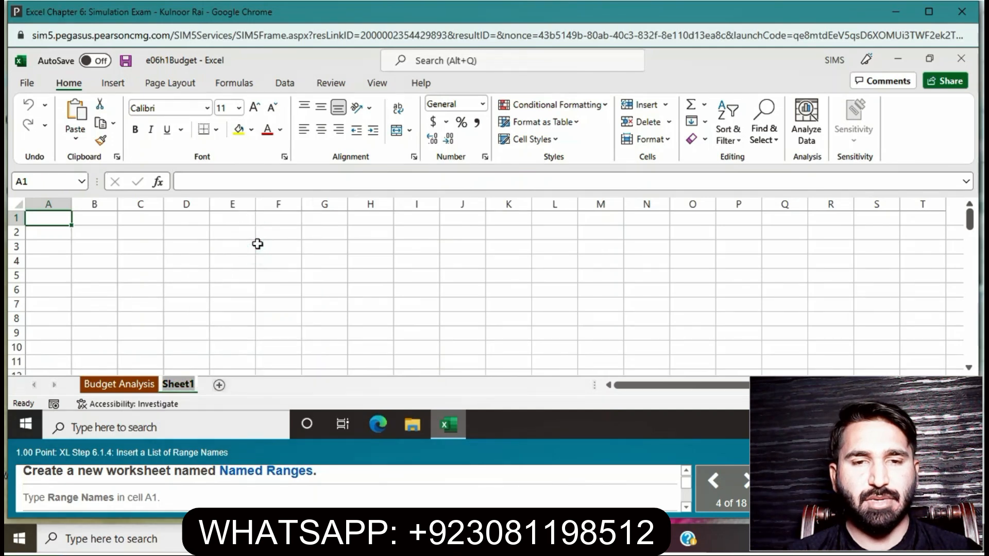
pyautogui.press('BackSpace')
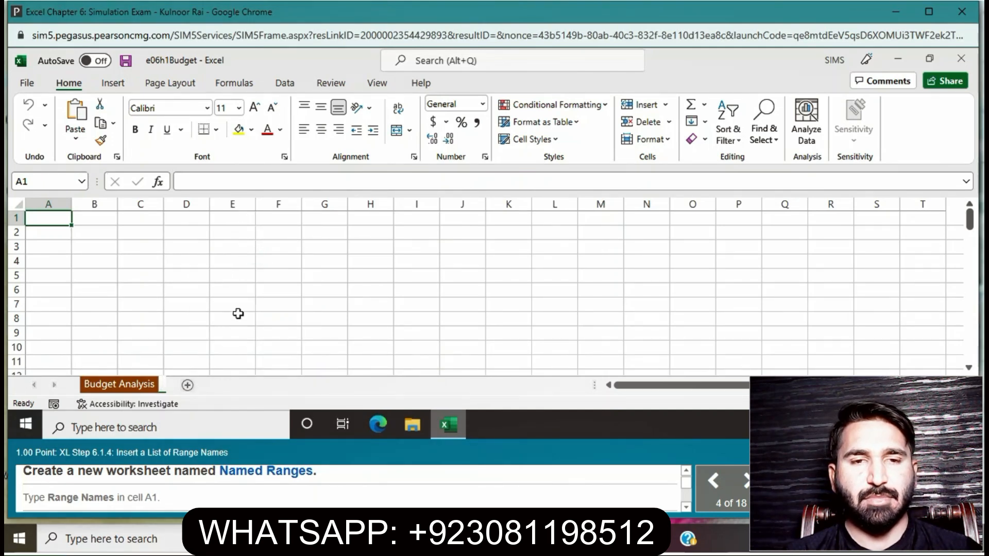
pyautogui.write('N')
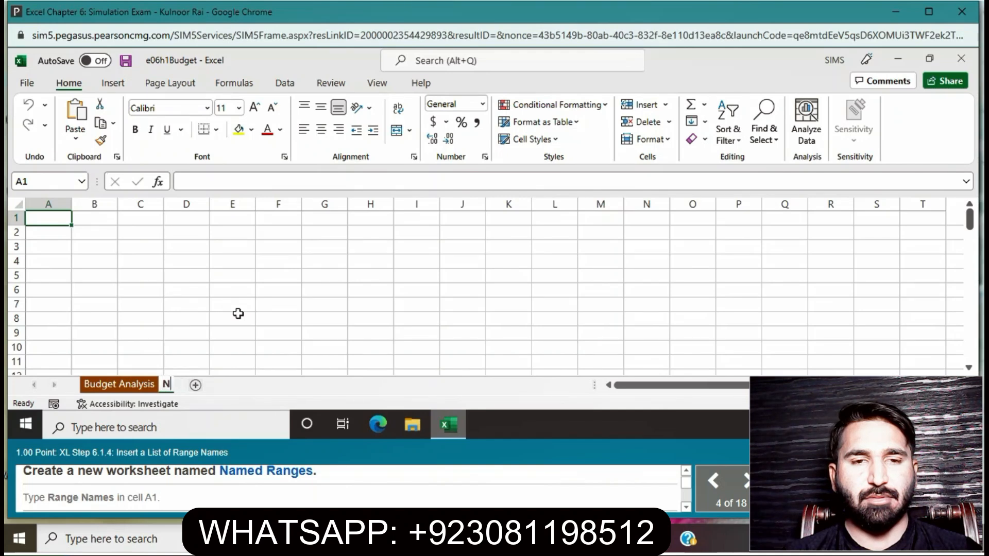
pyautogui.write('ame')
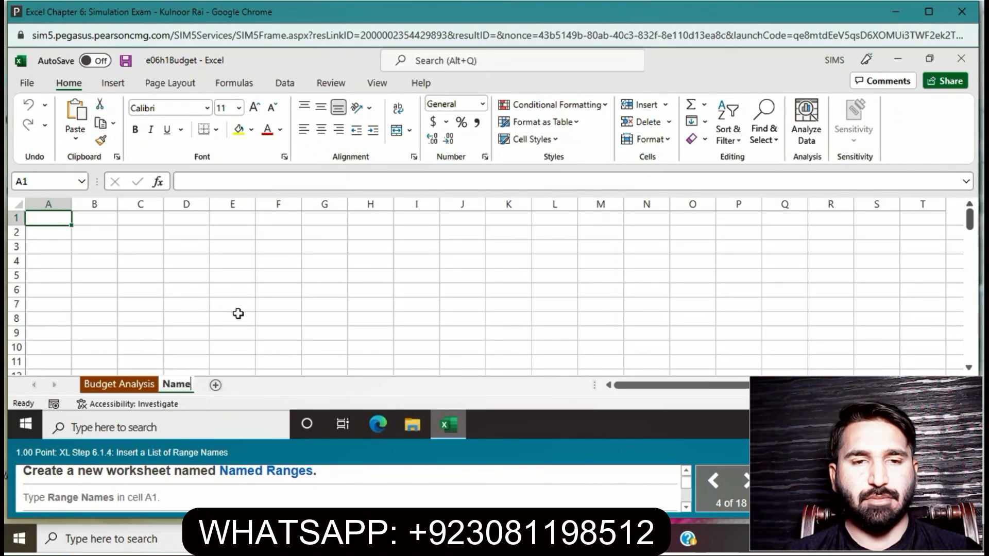
pyautogui.write('d Ra')
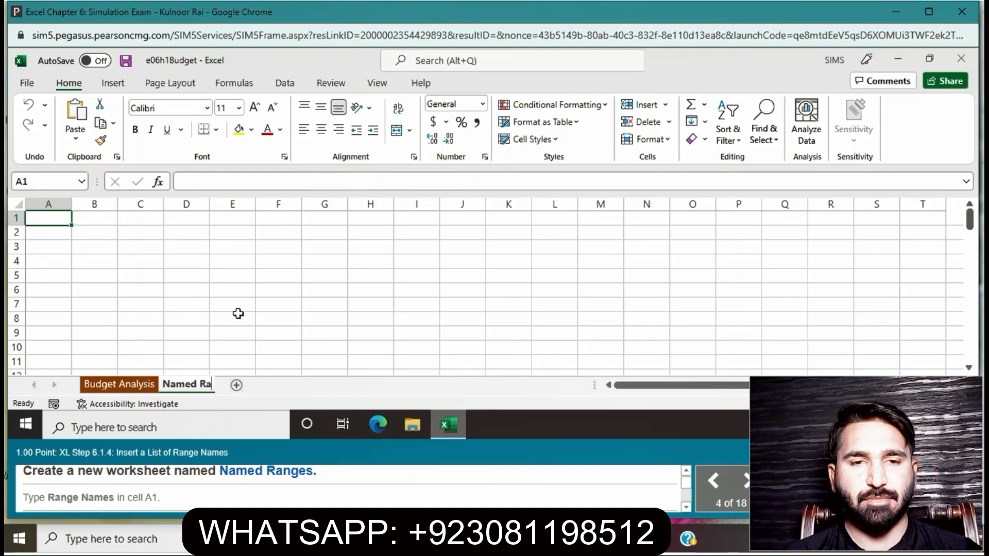
pyautogui.write('nges')
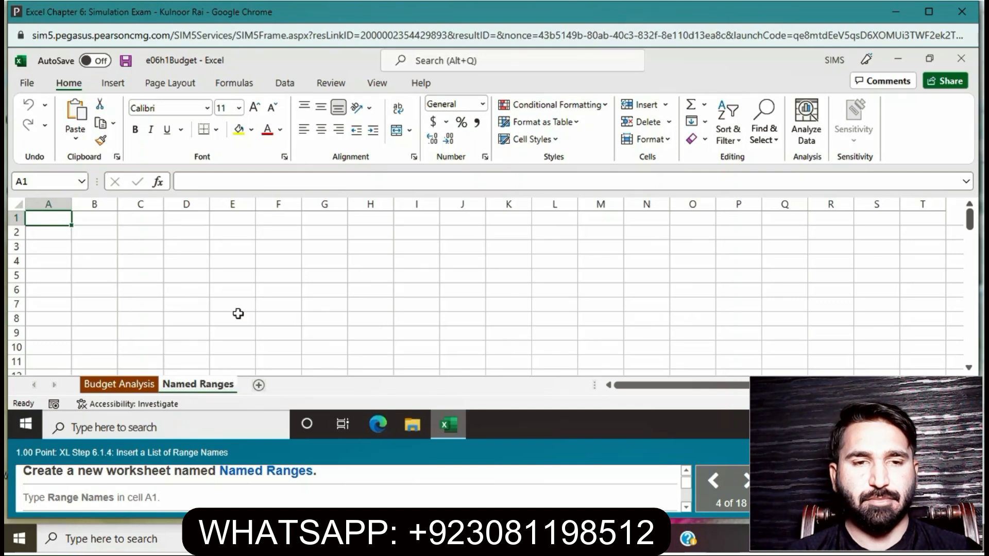
pyautogui.click(238, 321)
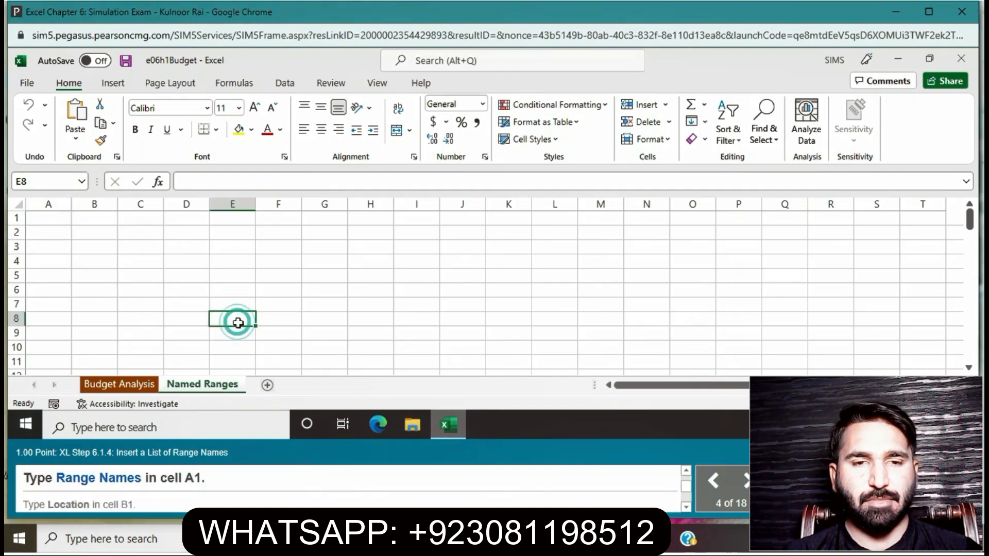
# Enter the heading "Range Names" in cell A1 of the Named Ranges sheet
pyautogui.click(65, 220)
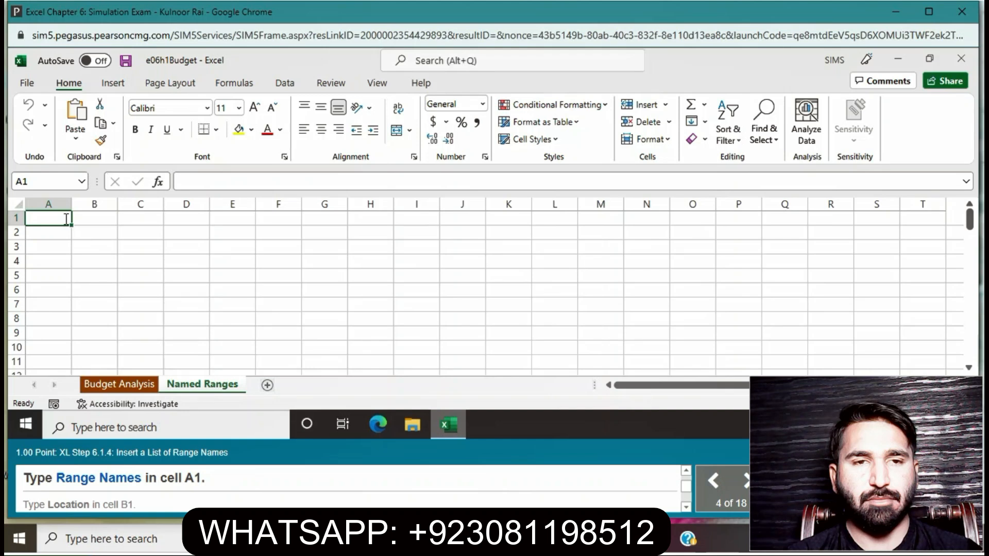
pyautogui.write('Rage Names')
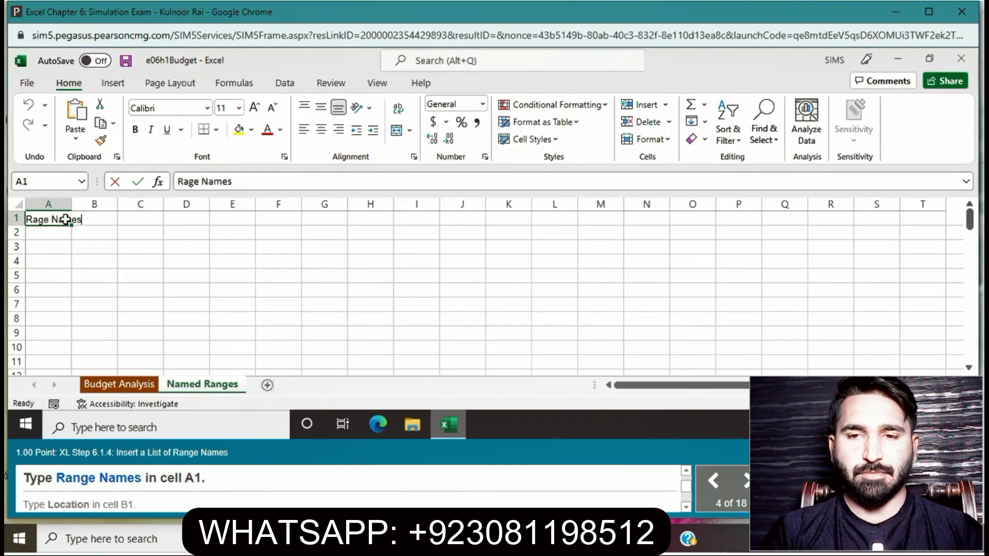
pyautogui.press('Return')
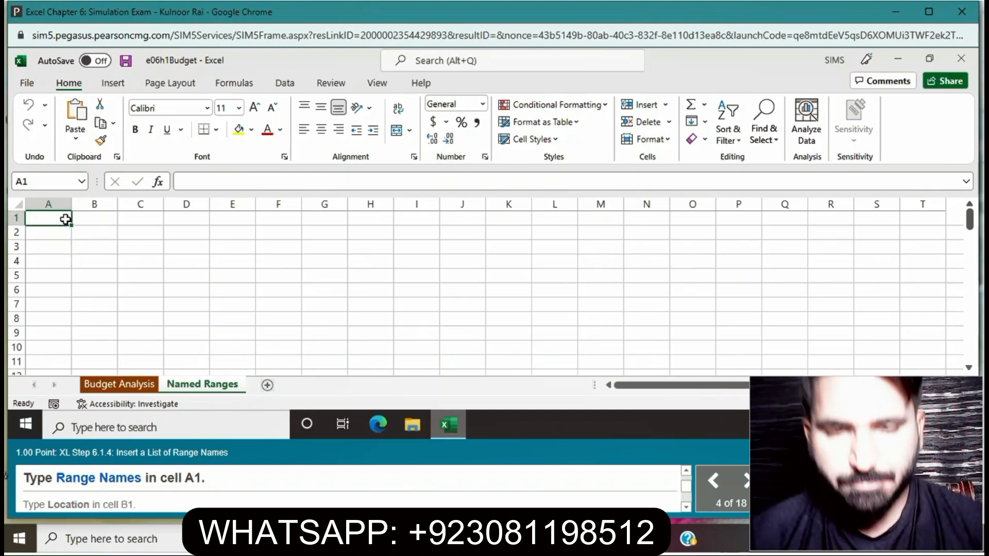
pyautogui.write('Ra')
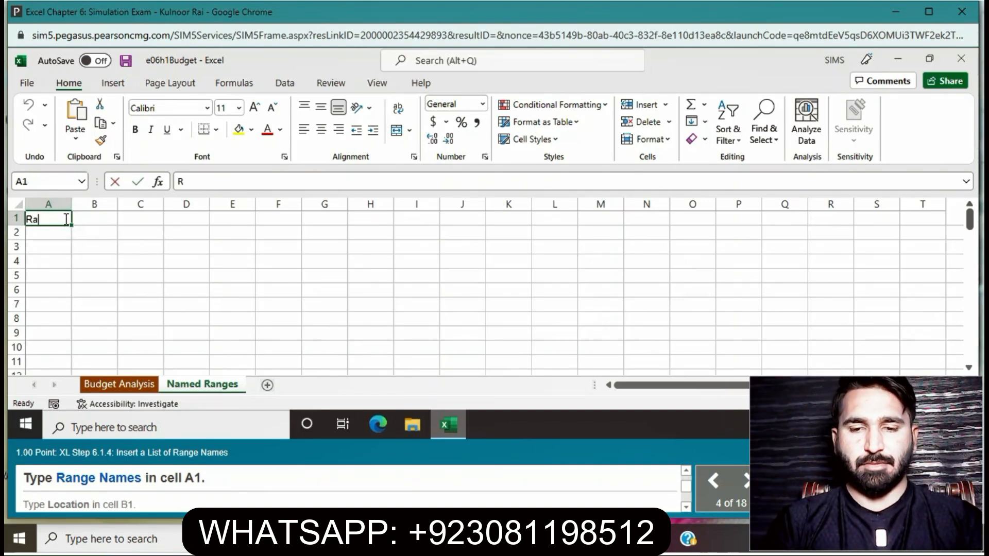
pyautogui.write('nge')
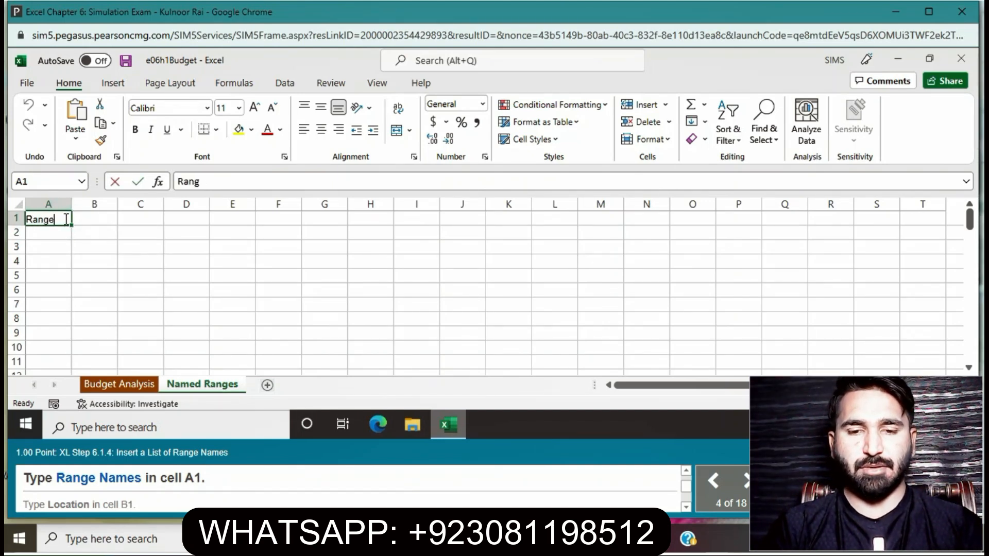
pyautogui.write(' Names')
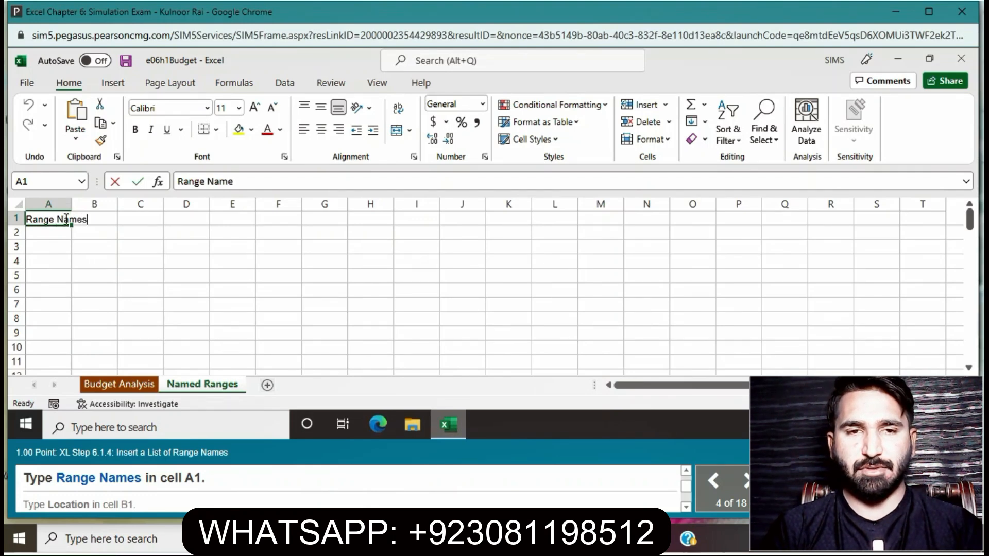
pyautogui.press('Return')
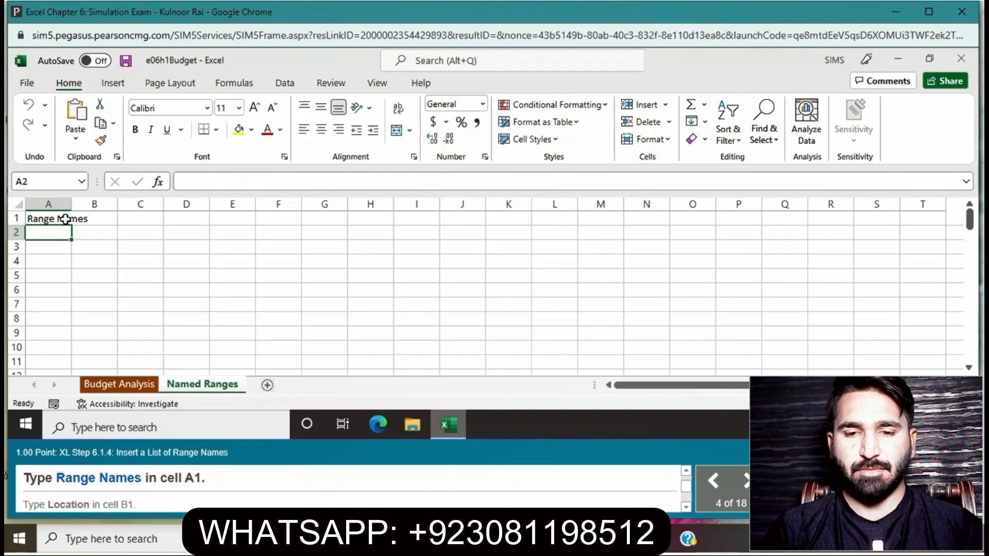
# Enter the heading "Location" in cell B1 of the Named Ranges sheet
pyautogui.click(104, 219)
pyautogui.doubleClick(104, 218)
pyautogui.write('Loc')
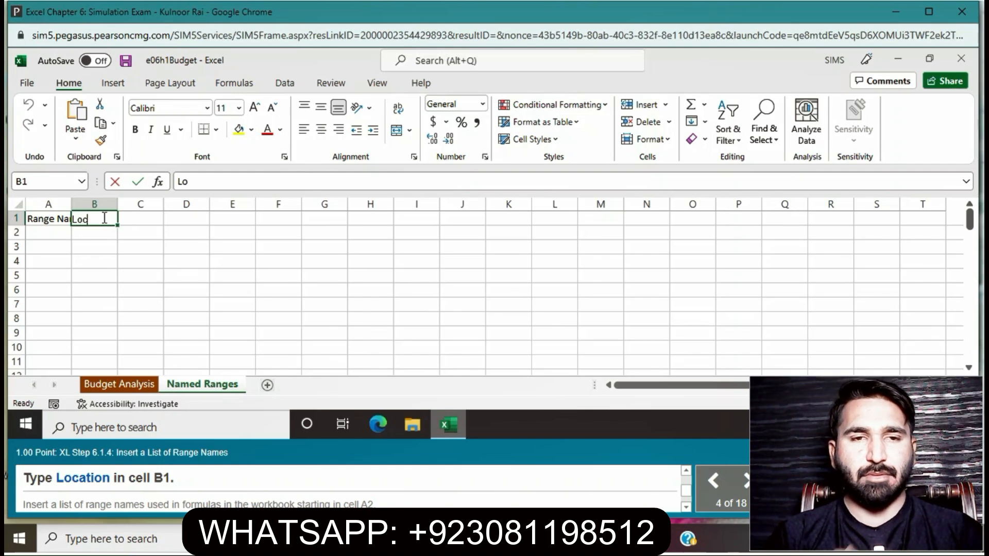
pyautogui.write('ation')
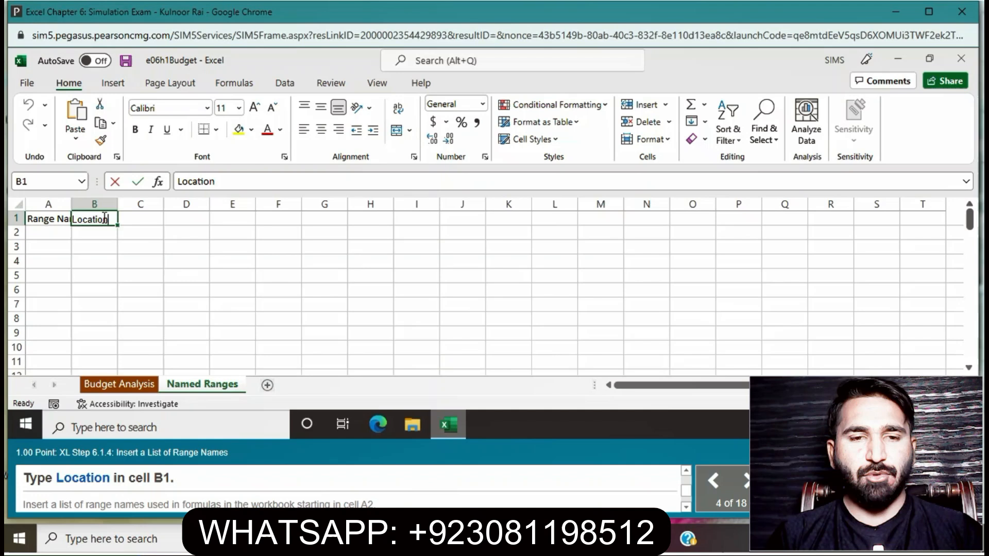
pyautogui.press('Return')
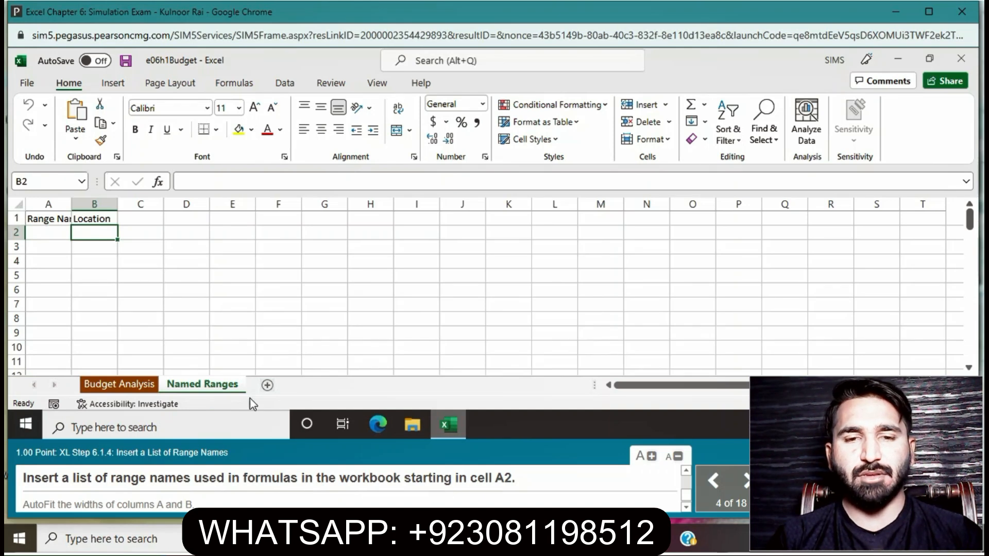
# Paste the full list of the workbook's range names and their locations starting in cell A2
pyautogui.click(50, 231)
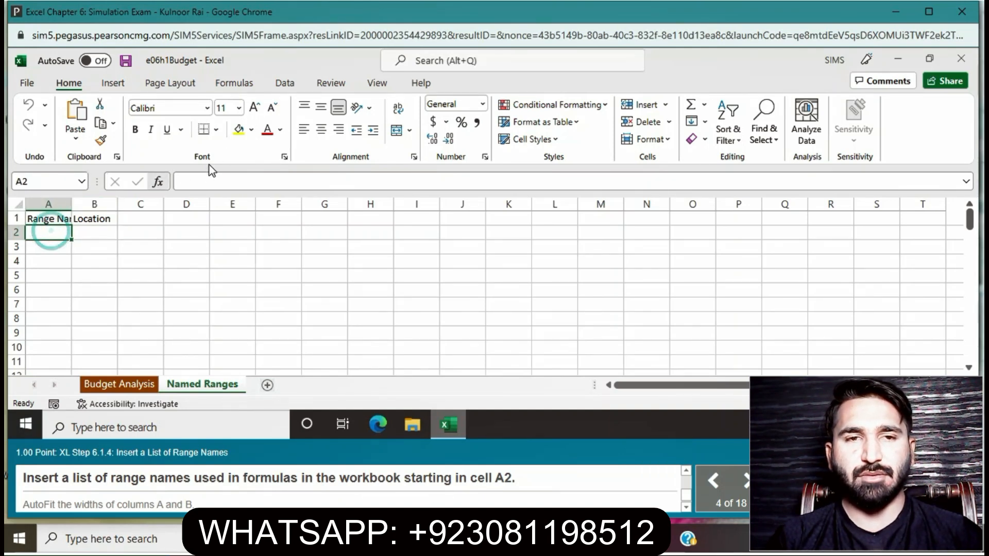
pyautogui.click(235, 83)
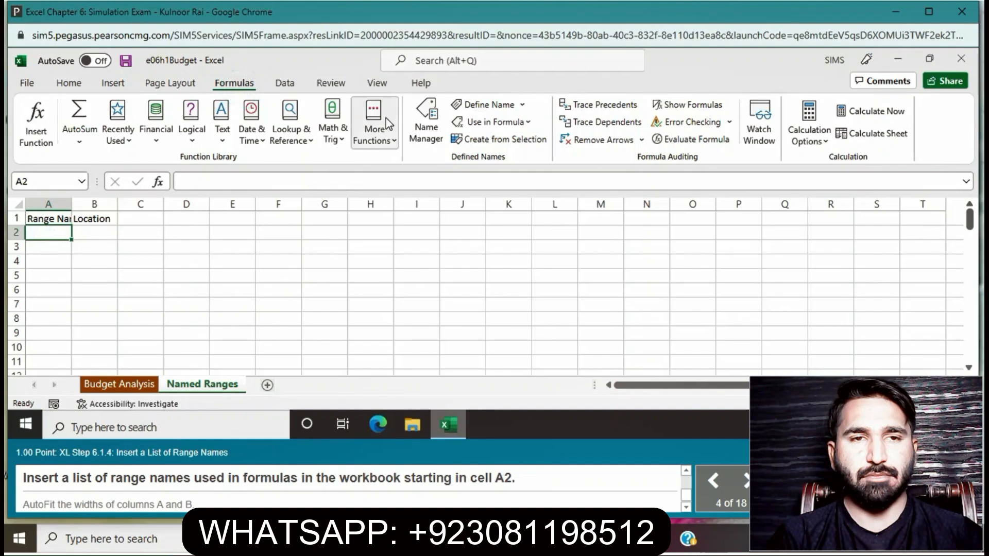
pyautogui.click(528, 123)
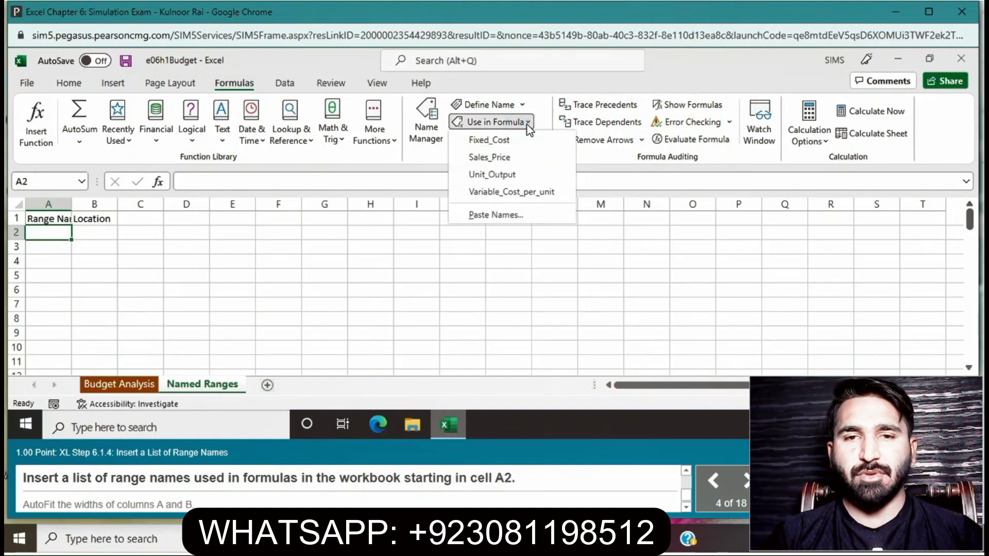
pyautogui.click(474, 214)
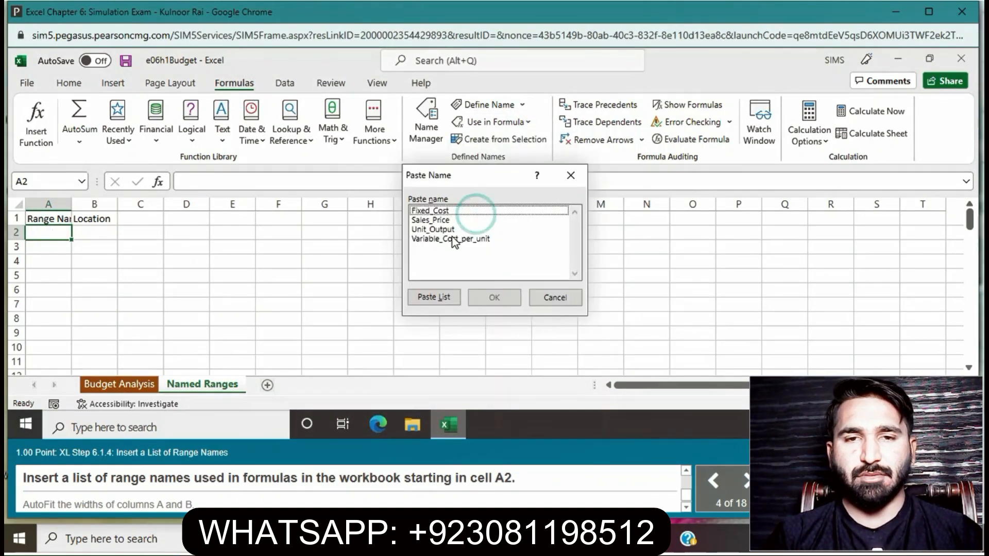
pyautogui.click(433, 296)
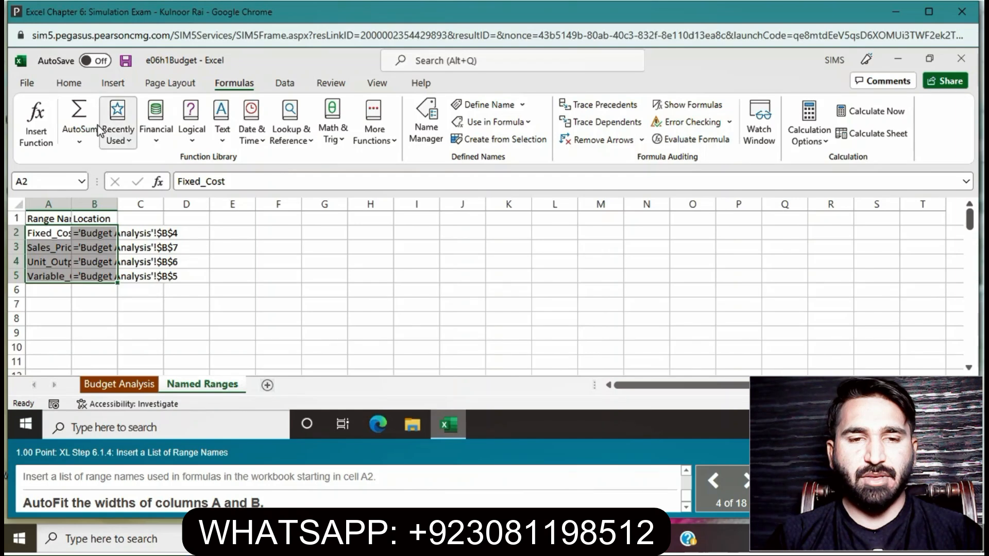
# Try to AutoFit the column width using only the pasted list range A2:B5
pyautogui.click(76, 84)
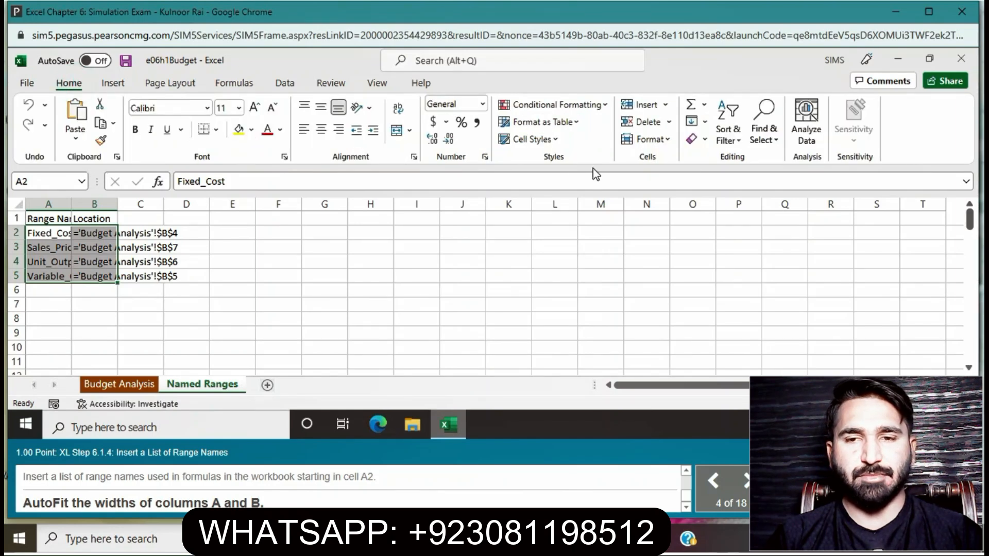
pyautogui.click(666, 138)
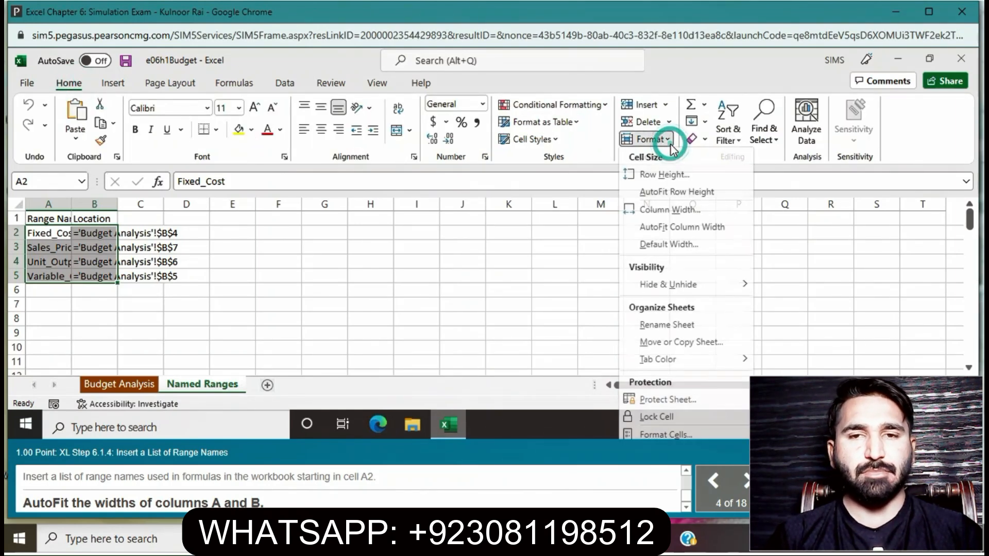
pyautogui.click(672, 226)
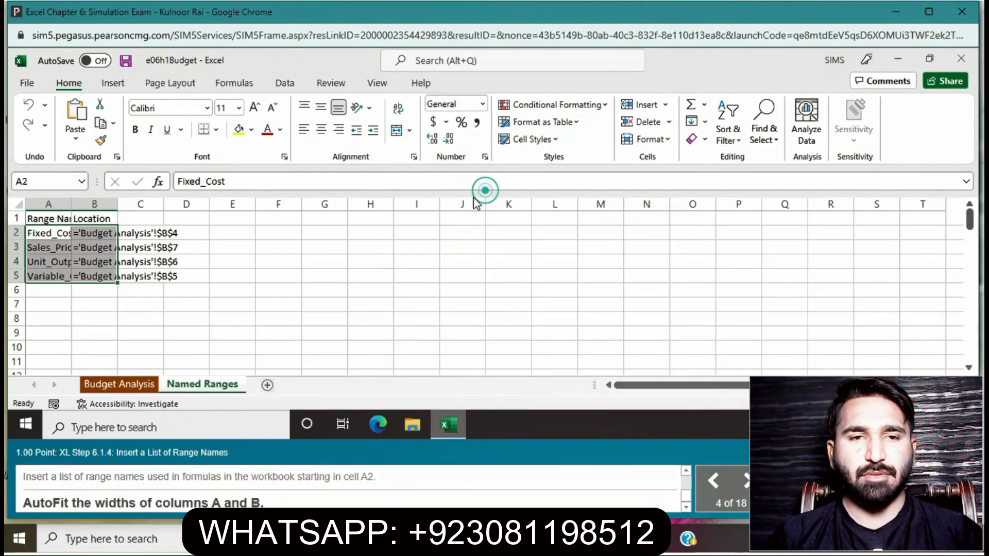
pyautogui.click(380, 270)
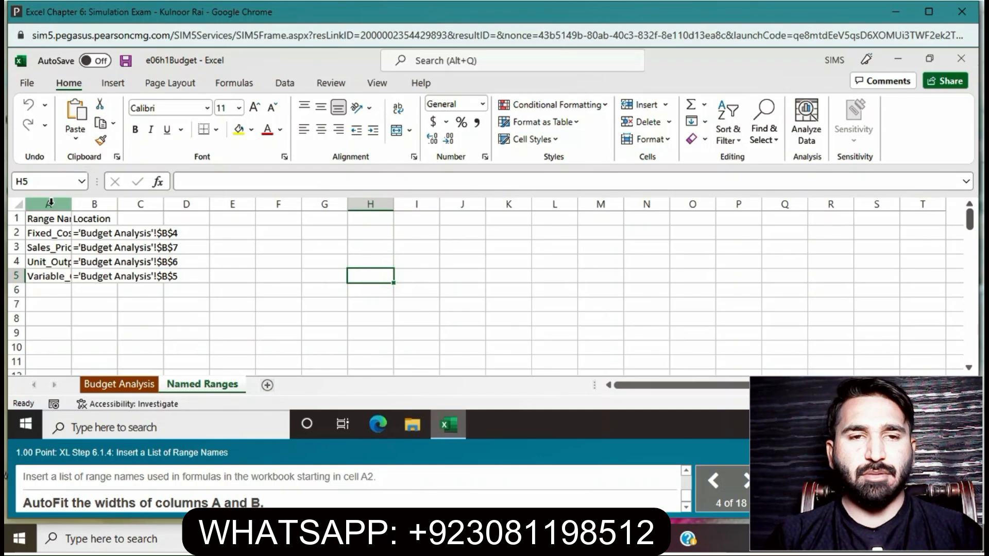
# AutoFit the widths of the entire columns A and B on the Named Ranges sheet
pyautogui.click(47, 200)
pyautogui.keyDown('shift'); pyautogui.click(87, 201); pyautogui.keyUp('shift')
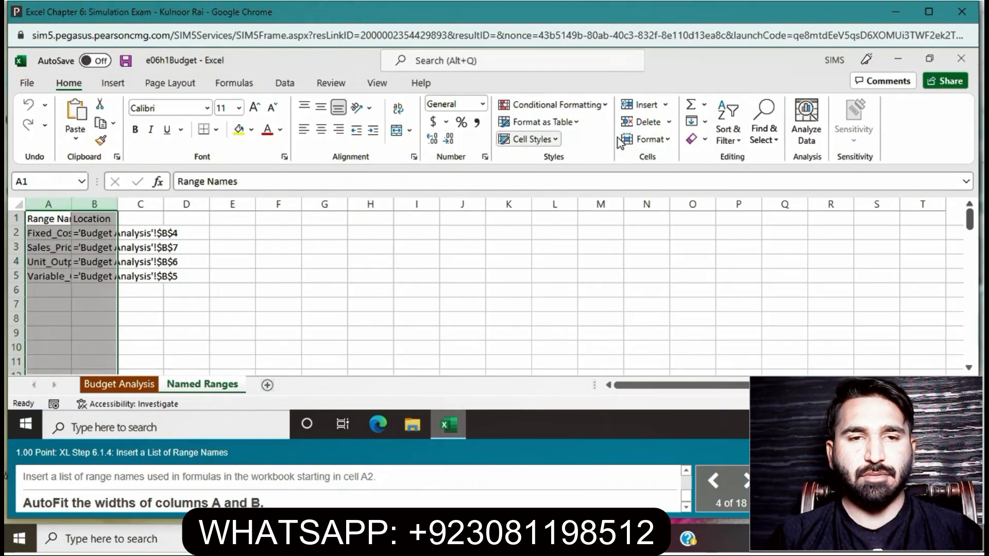
pyautogui.click(670, 140)
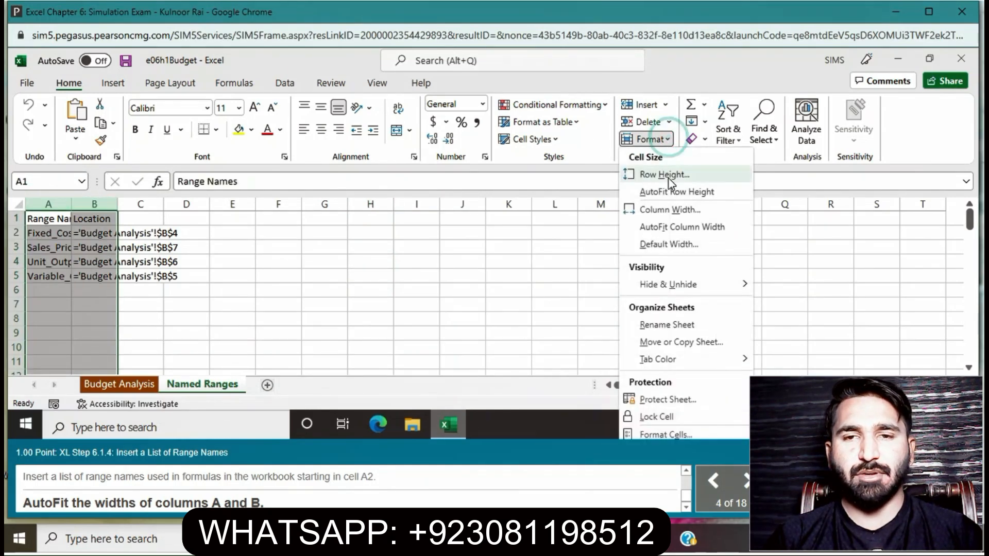
pyautogui.click(668, 230)
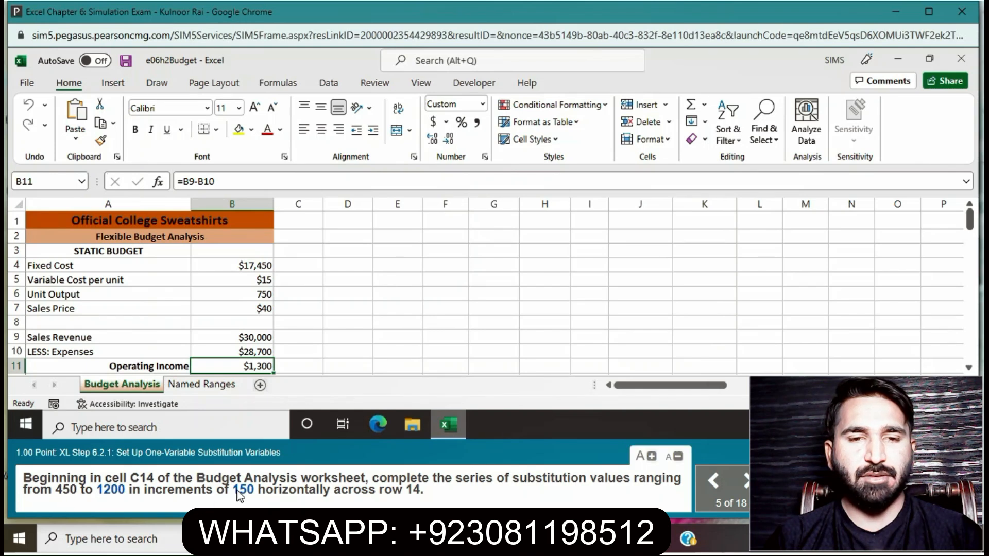
# Fill a linear series across row 14 of Budget Analysis from the 450 in C14, with step value 150 and stop value 1200
pyautogui.click(969, 368)
pyautogui.click(969, 367)
pyautogui.click(968, 367)
pyautogui.click(969, 367)
pyautogui.click(969, 368)
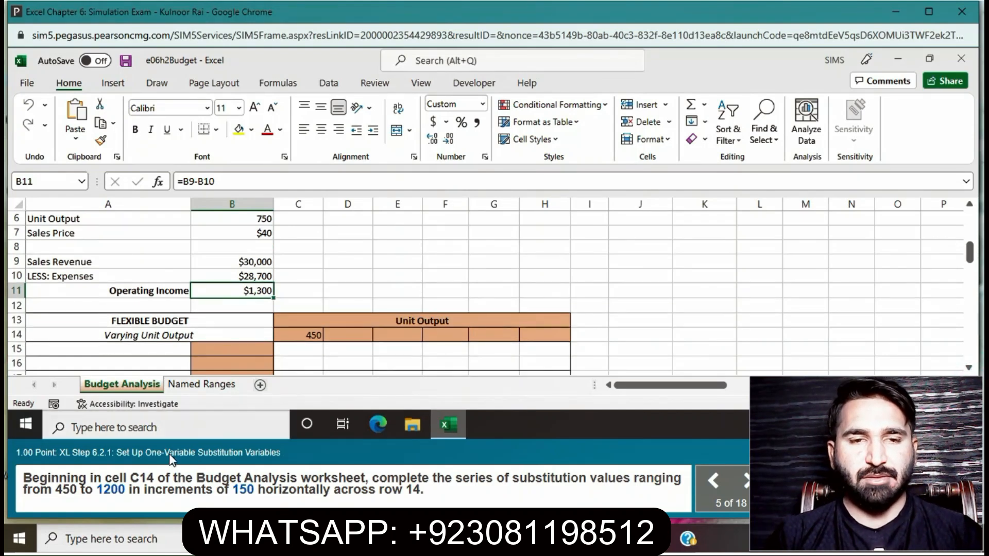
pyautogui.click(301, 335)
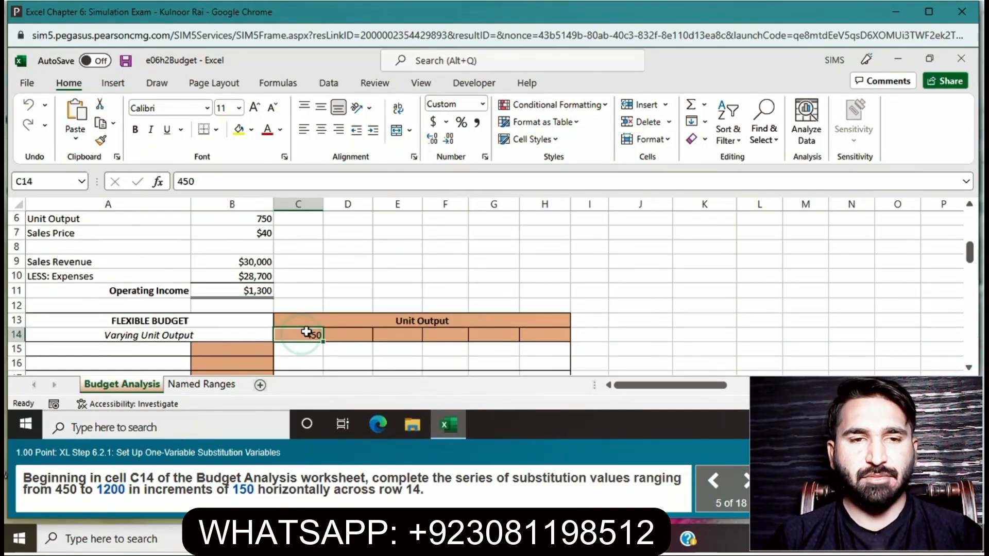
pyautogui.click(705, 122)
pyautogui.click(714, 226)
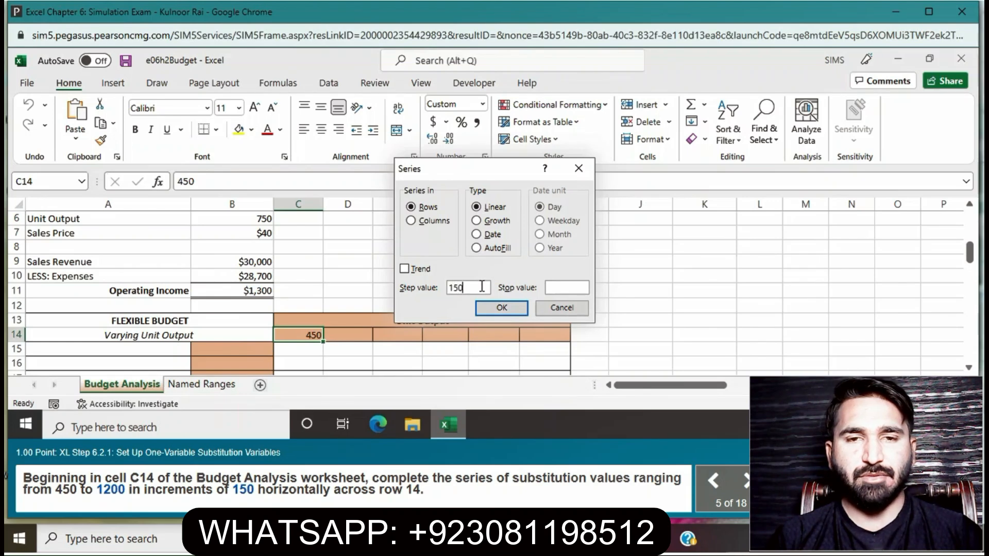
pyautogui.click(549, 287)
pyautogui.write('1200')
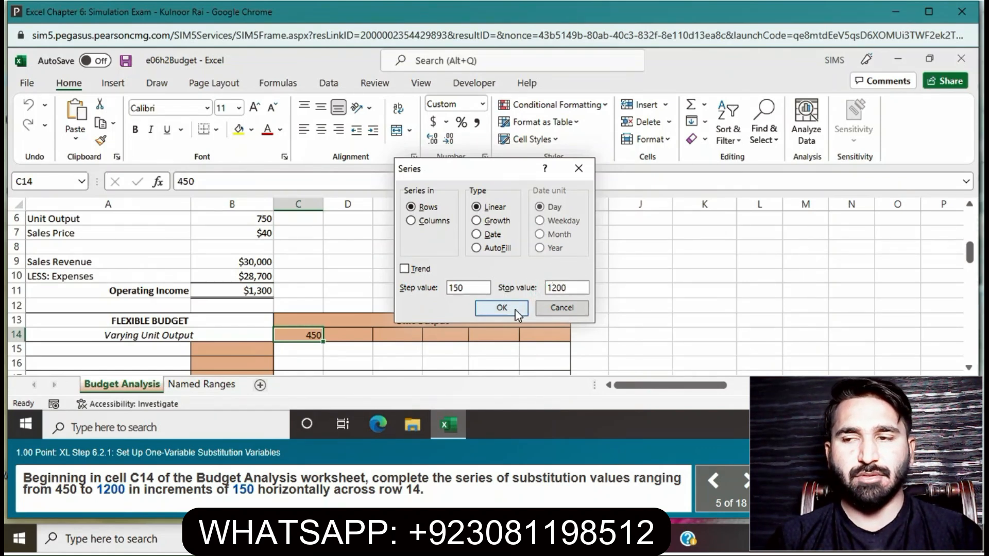
pyautogui.click(521, 308)
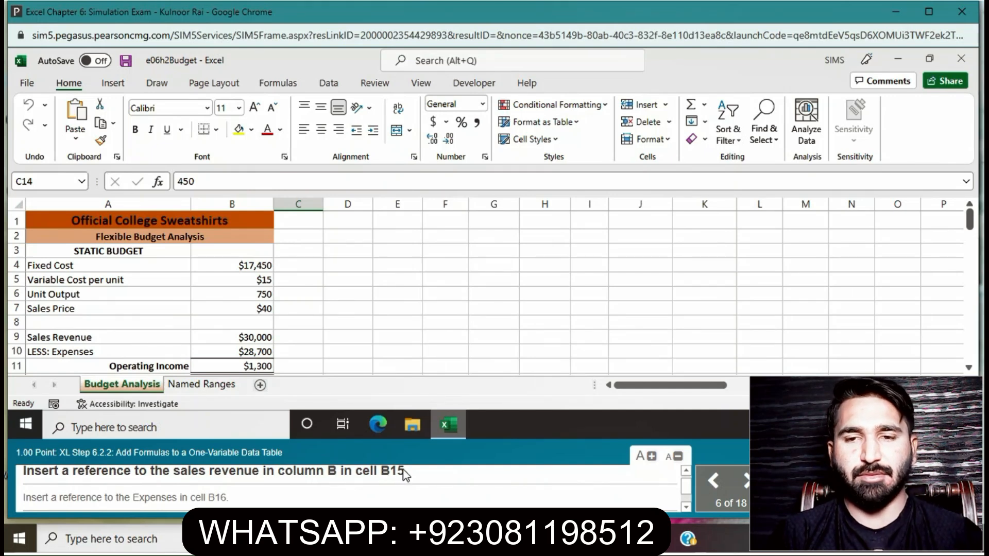
# Insert a reference to the sales revenue in B9 in cell B15 of the flexible budget table
pyautogui.click(969, 369)
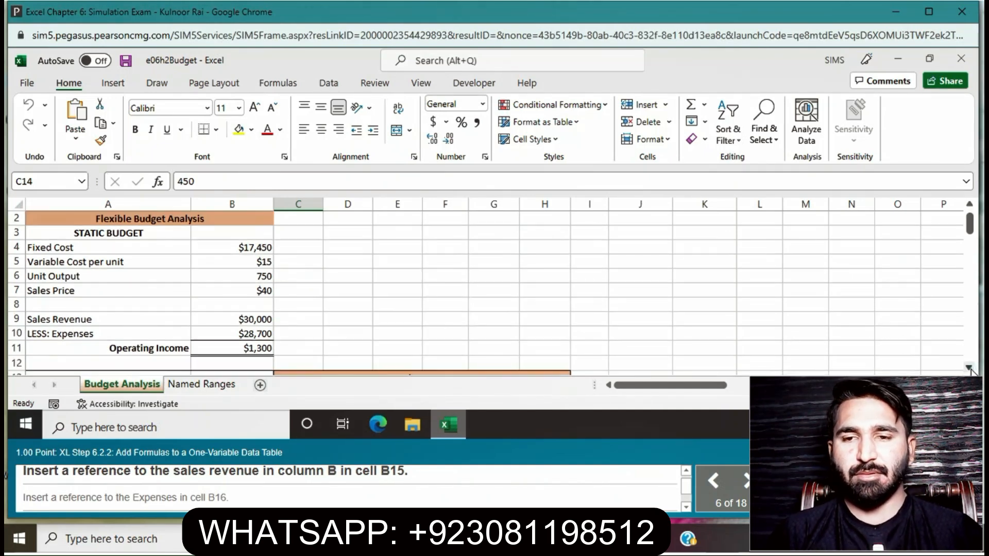
pyautogui.click(969, 369)
pyautogui.click(969, 369)
pyautogui.click(969, 368)
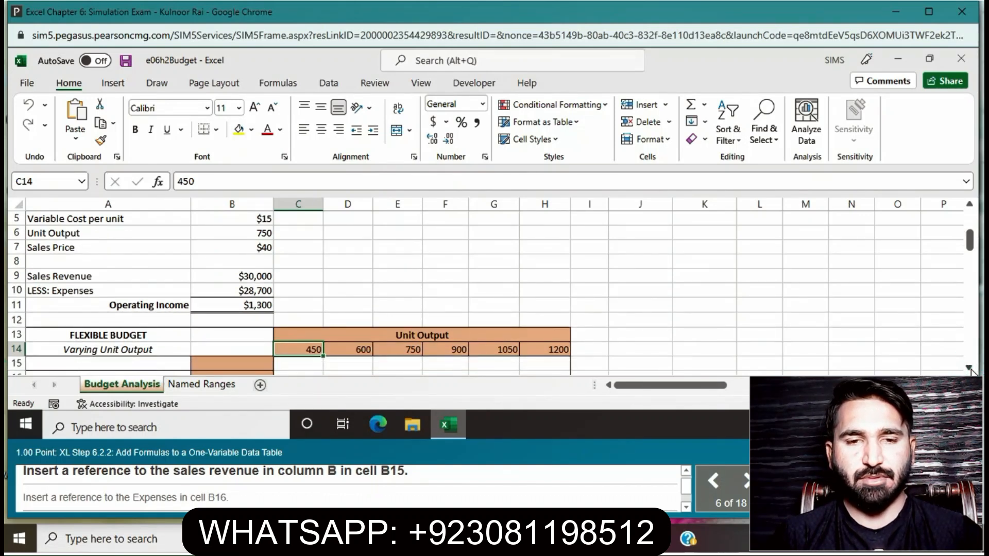
pyautogui.click(970, 369)
pyautogui.moveTo(317, 498)
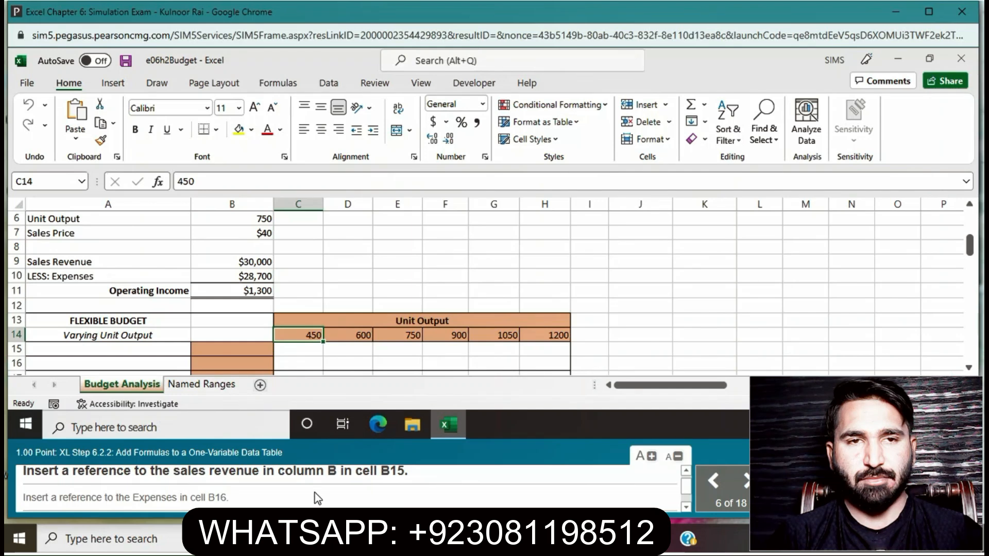
pyautogui.click(243, 350)
pyautogui.write('=')
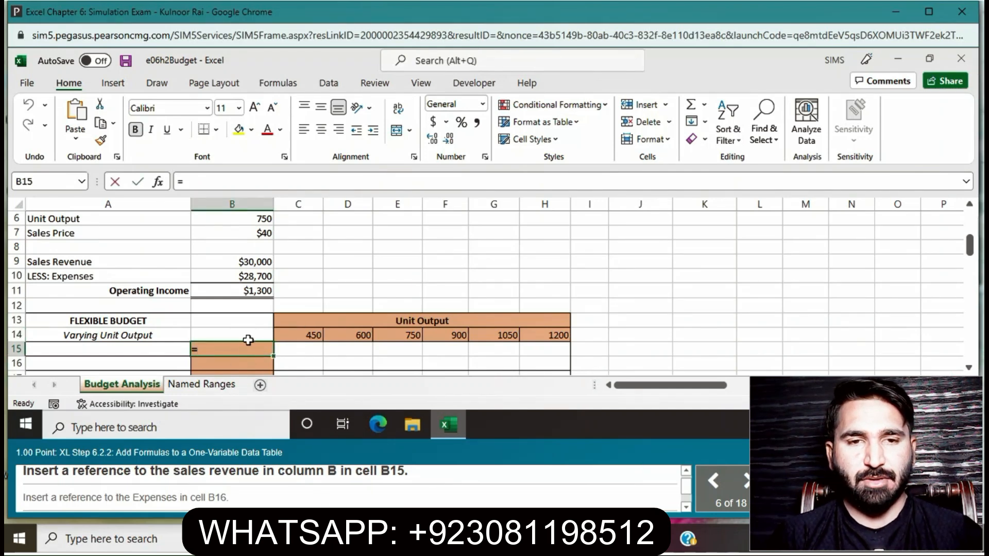
pyautogui.click(243, 262)
pyautogui.press('Return')
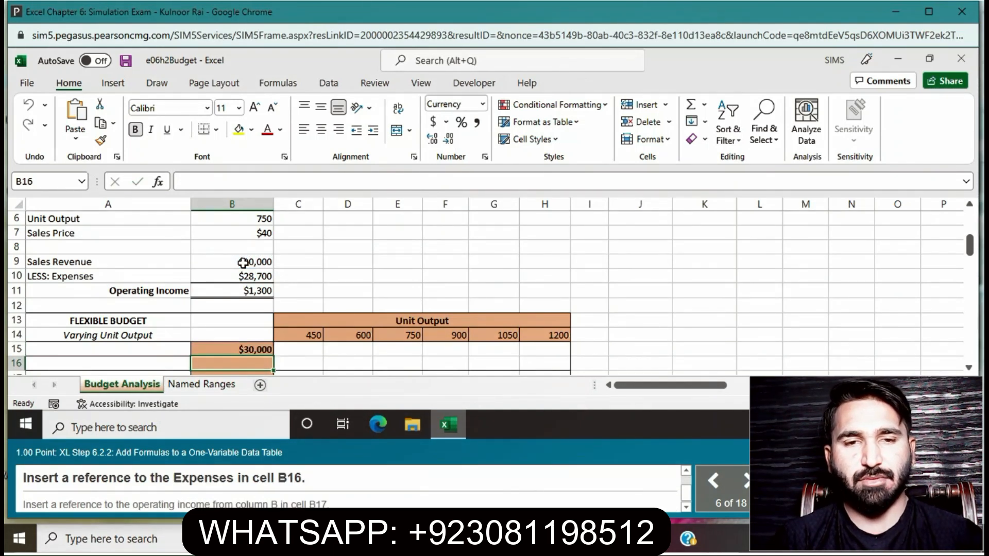
# Insert a reference to the expenses in B10 in cell B16 and to the operating income in B11 in cell B17
pyautogui.write('=')
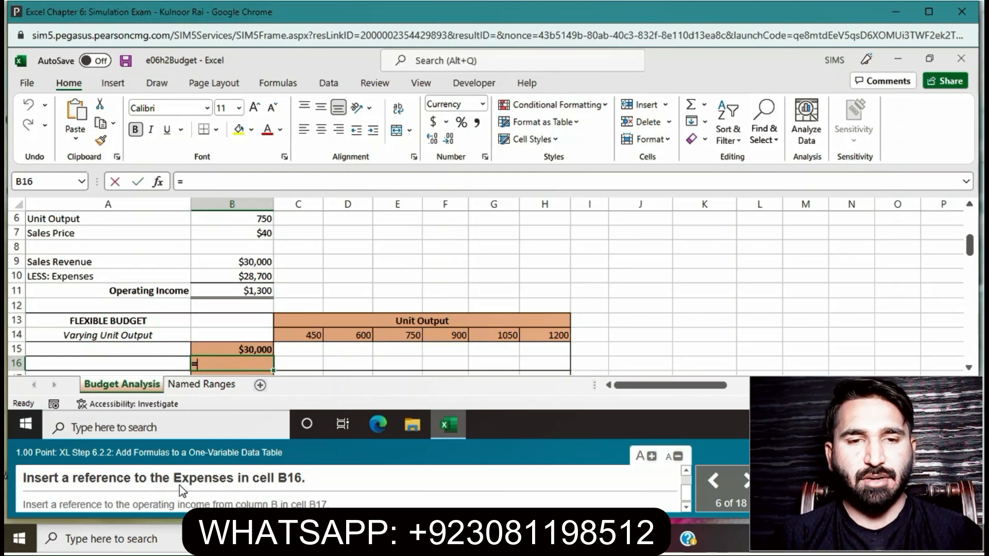
pyautogui.click(215, 277)
pyautogui.press('Return')
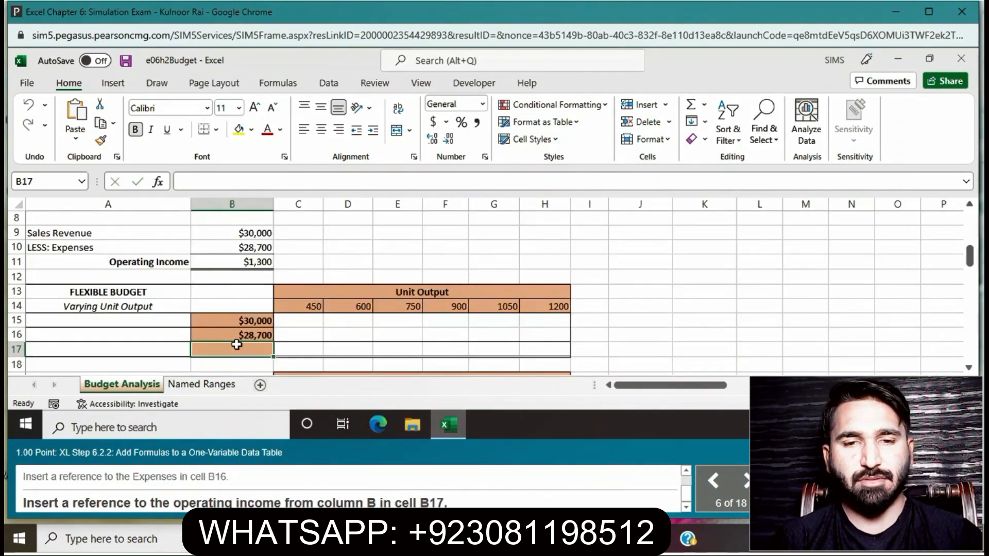
pyautogui.write('=')
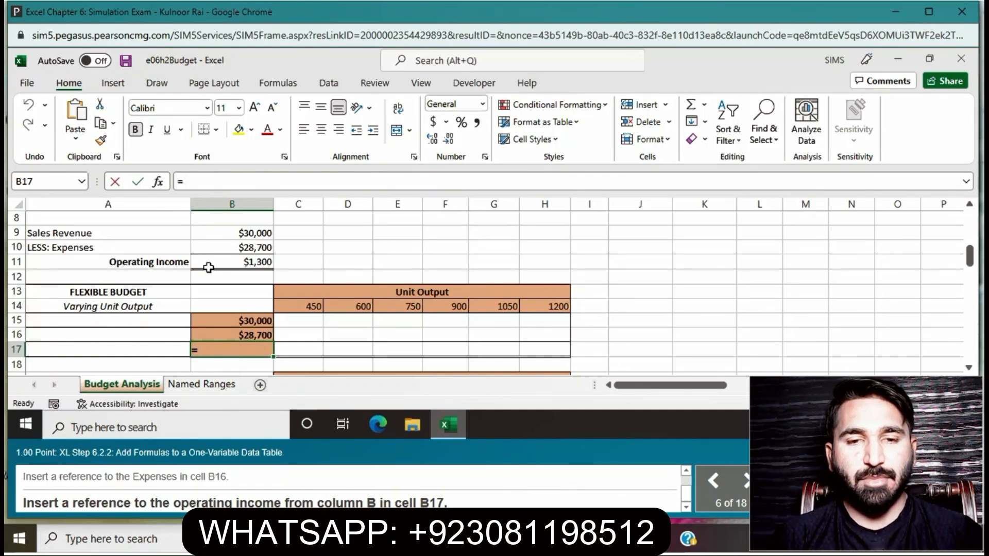
pyautogui.click(233, 264)
pyautogui.press('Return')
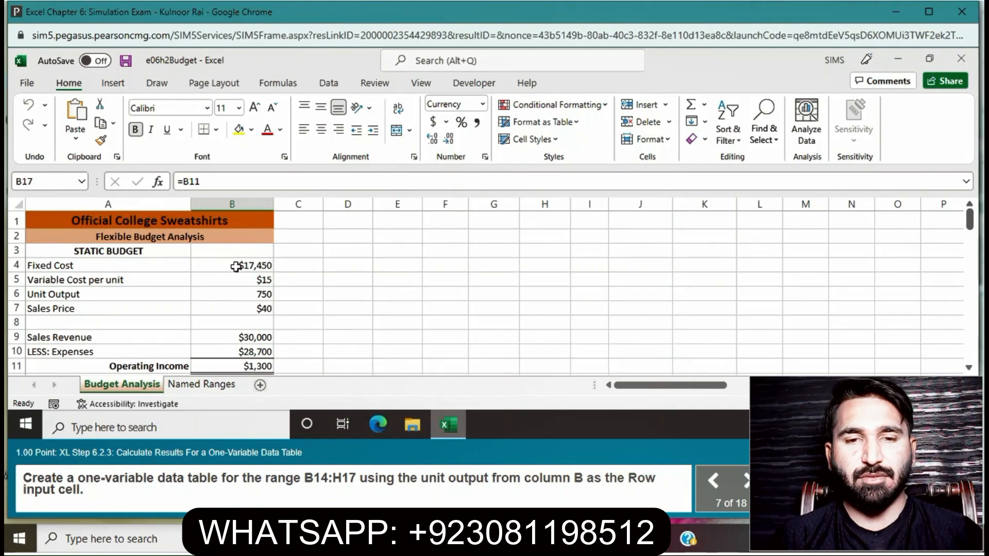
# Start a what-if Data Table for the range B14:H17 on Budget Analysis
pyautogui.click(969, 368)
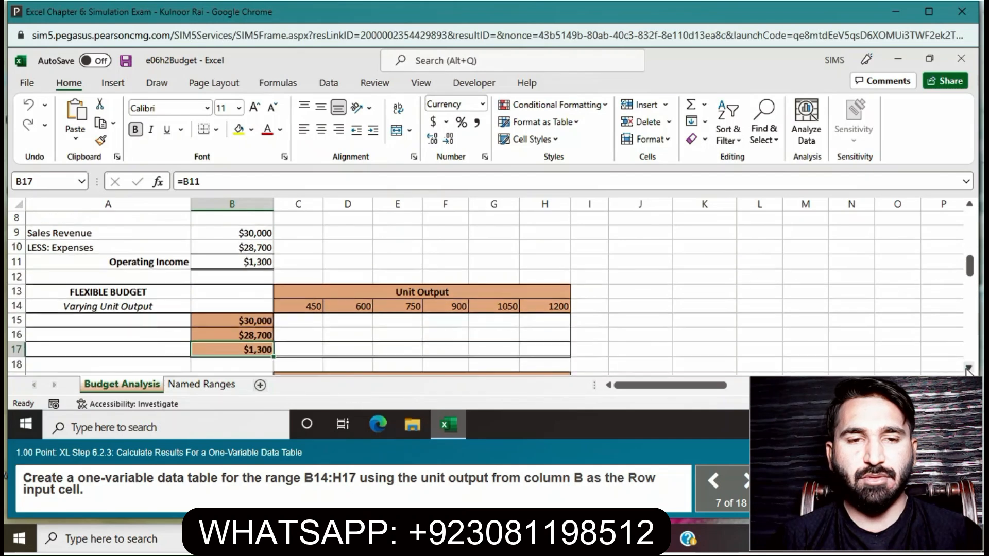
pyautogui.click(969, 368)
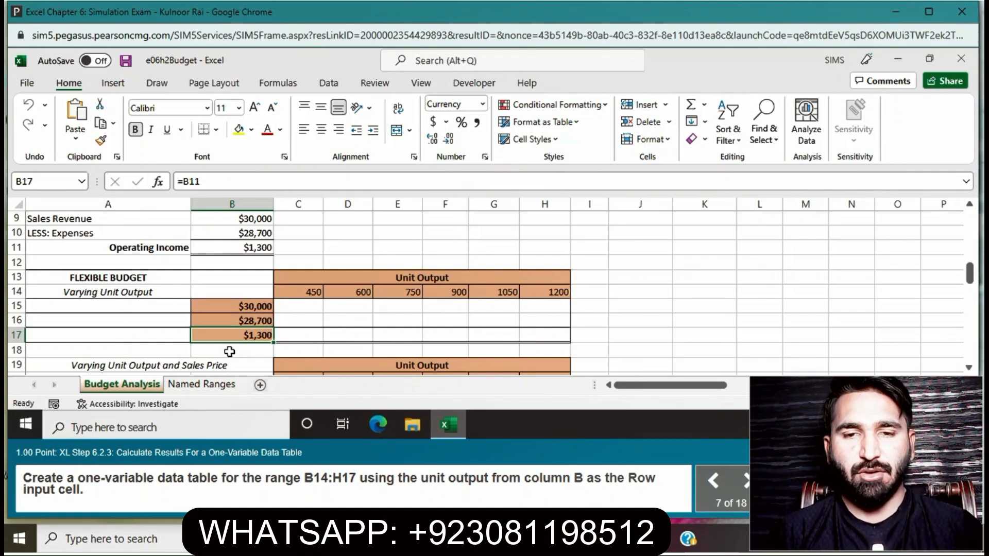
pyautogui.click(227, 291)
pyautogui.moveTo(227, 291); pyautogui.dragTo(546, 341)
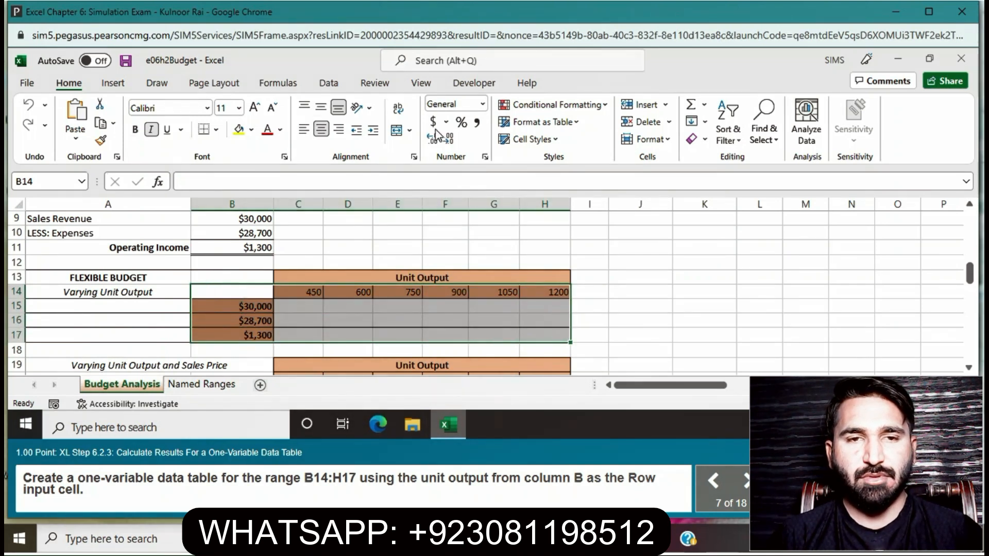
pyautogui.click(338, 84)
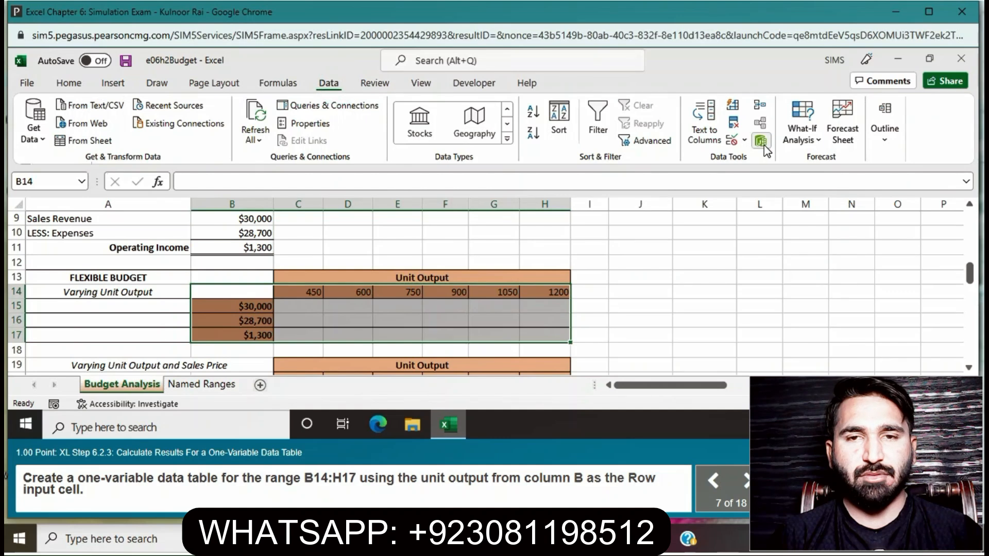
pyautogui.click(814, 141)
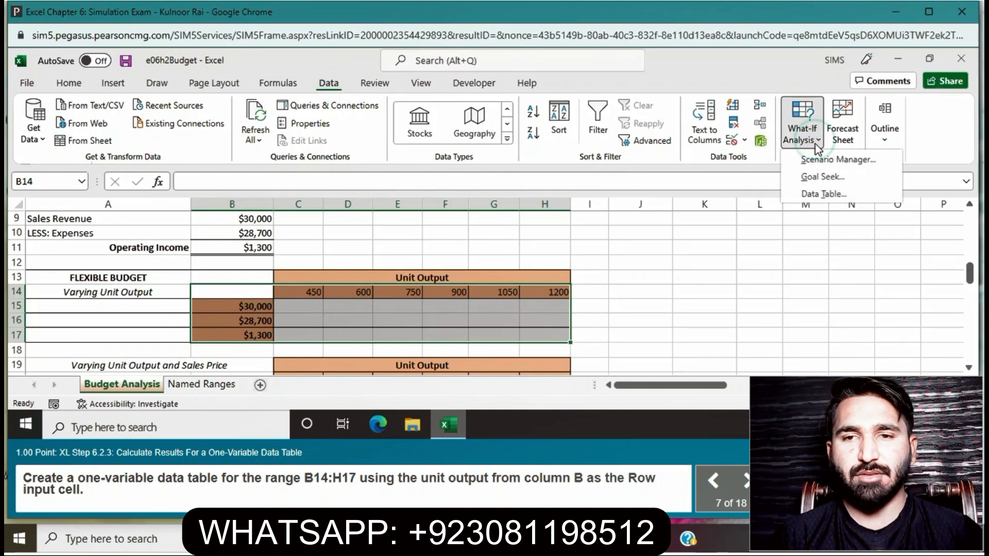
pyautogui.click(826, 197)
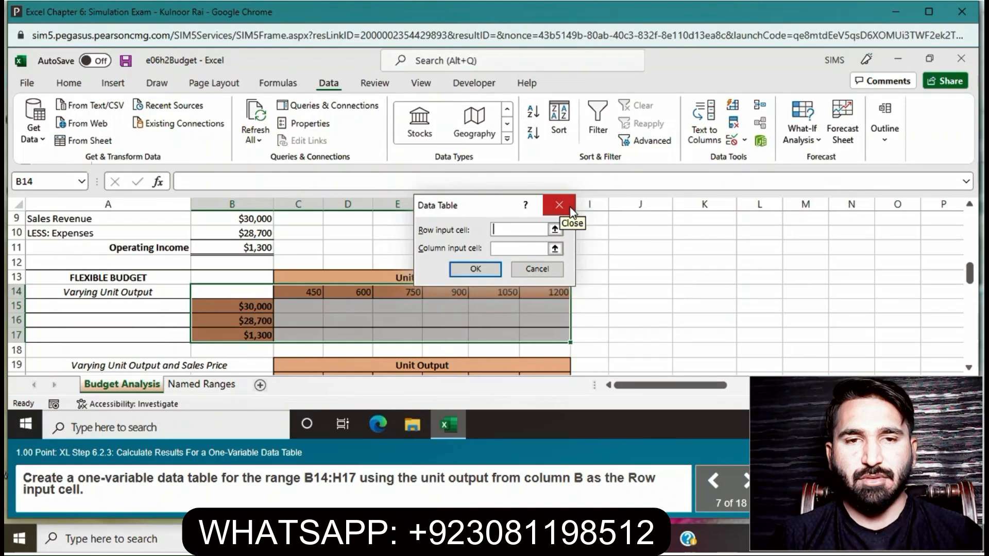
pyautogui.click(506, 247)
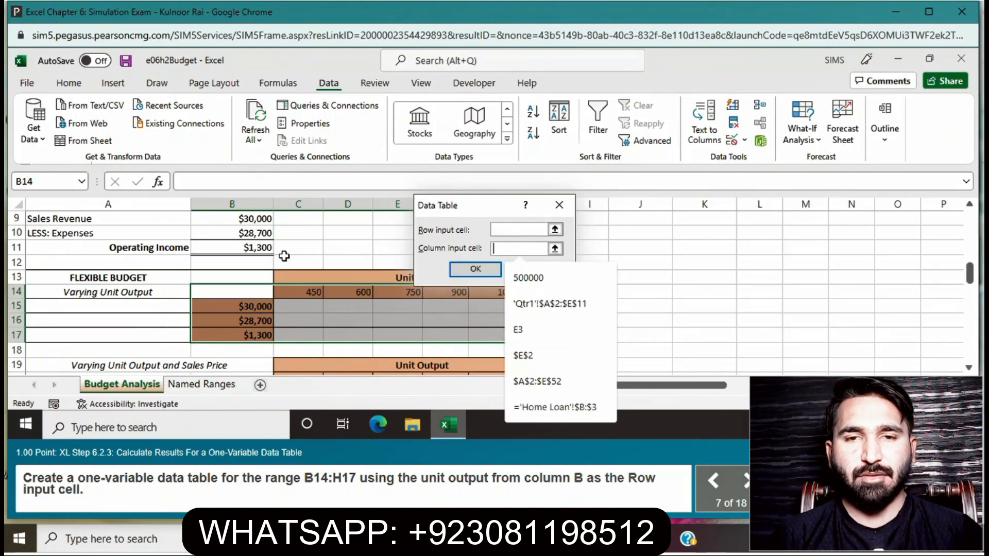
pyautogui.scroll(3, 246, 266)
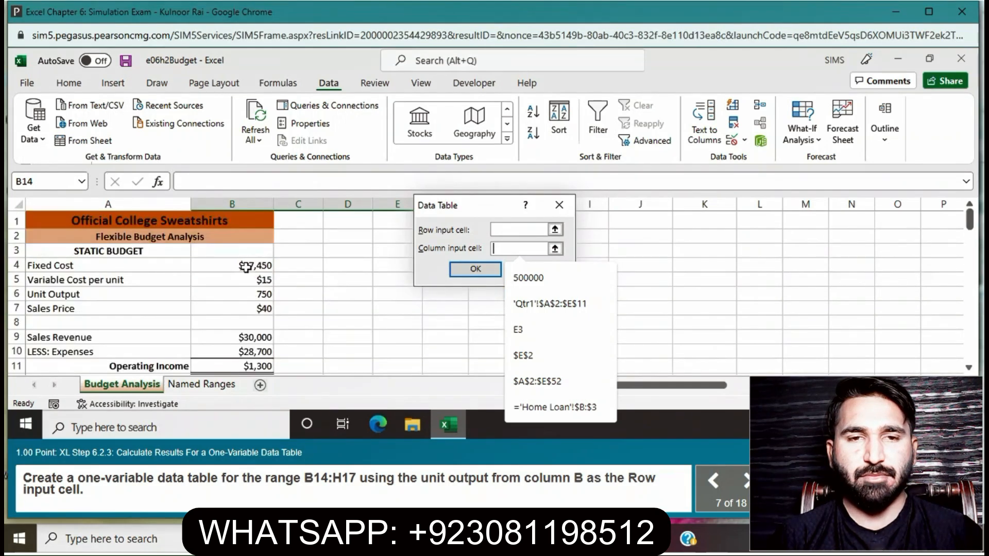
pyautogui.click(229, 294)
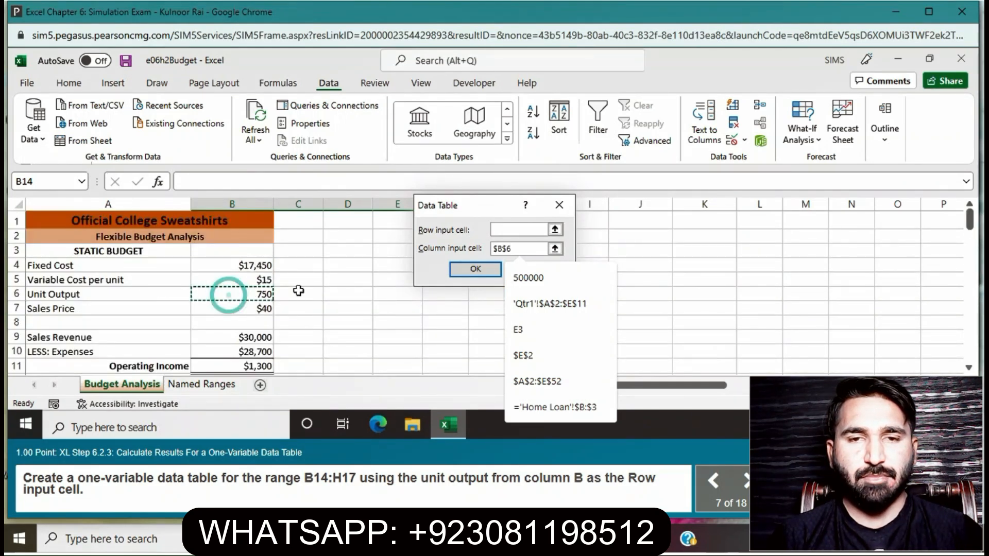
pyautogui.click(465, 269)
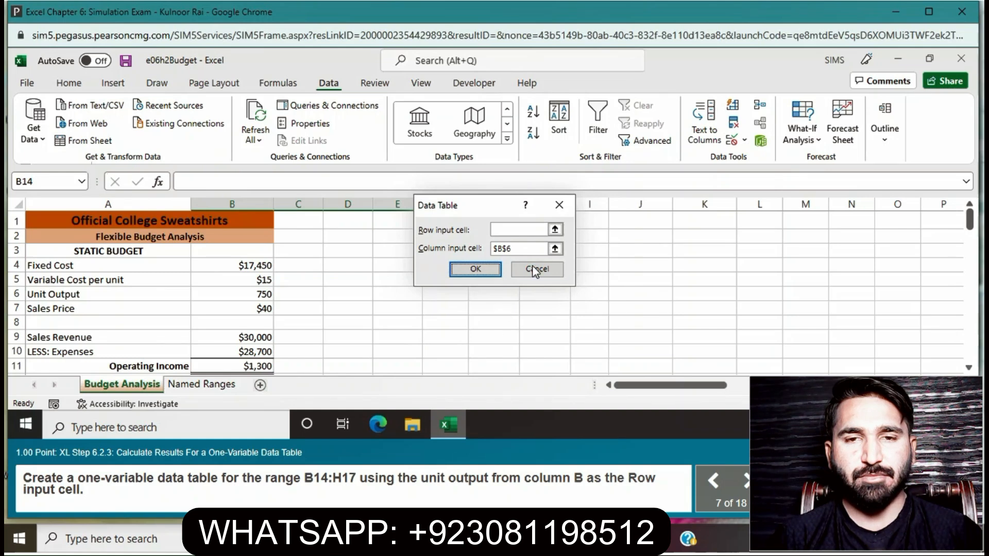
pyautogui.click(523, 249)
pyautogui.press('BackSpace')
pyautogui.press('BackSpace')
pyautogui.press('BackSpace')
pyautogui.press('BackSpace')
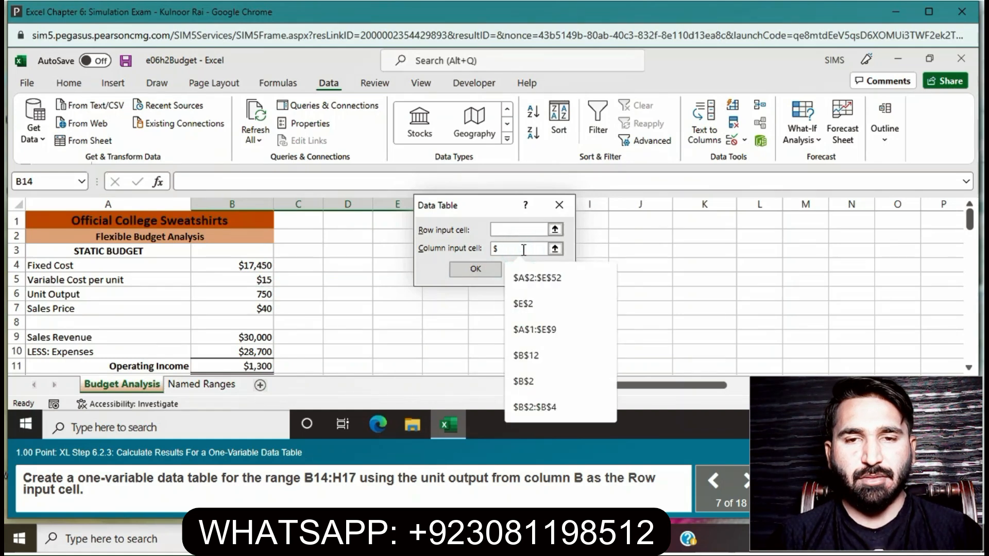
# Set the unit output in B6 as the row input cell and create the one-variable data table
pyautogui.click(514, 230)
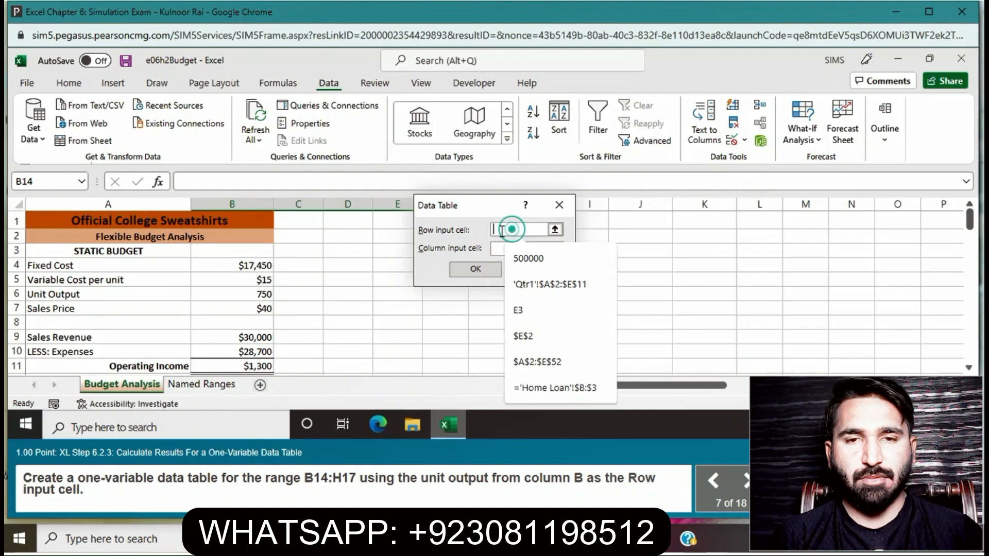
pyautogui.click(245, 295)
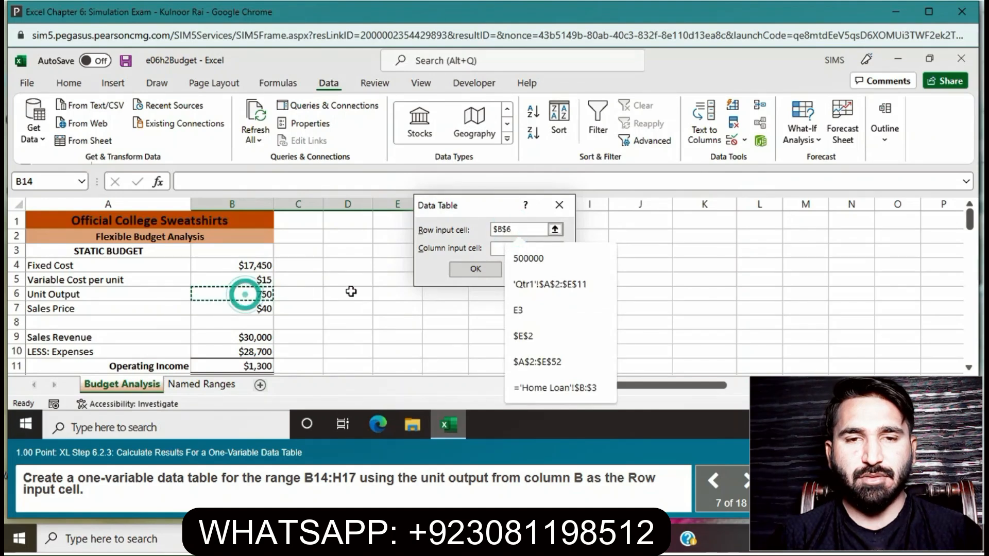
pyautogui.click(467, 271)
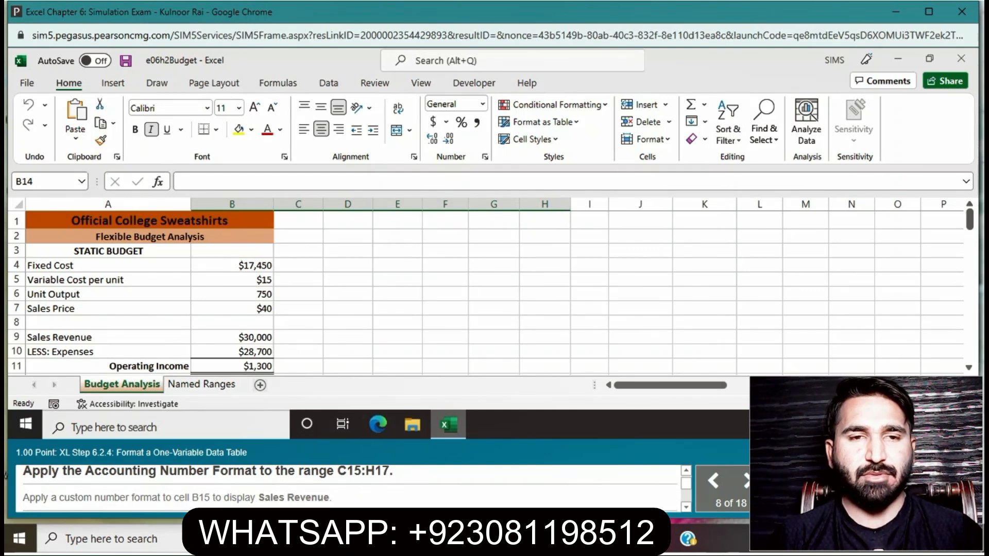
# Apply the Accounting number format to the data table results in C15:H17
pyautogui.click(968, 368)
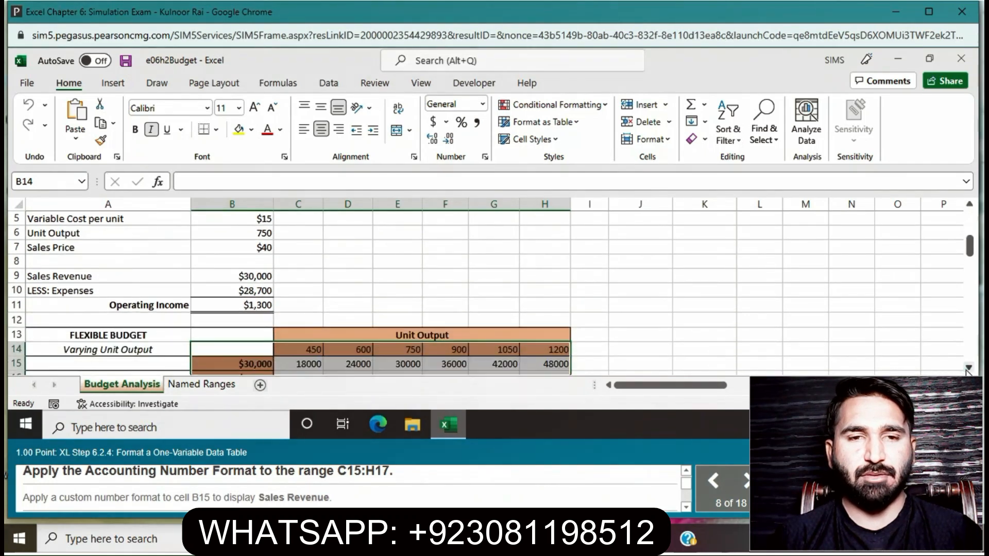
pyautogui.click(968, 369)
pyautogui.click(968, 369)
pyautogui.click(969, 368)
pyautogui.click(968, 368)
pyautogui.click(968, 368)
pyautogui.click(968, 369)
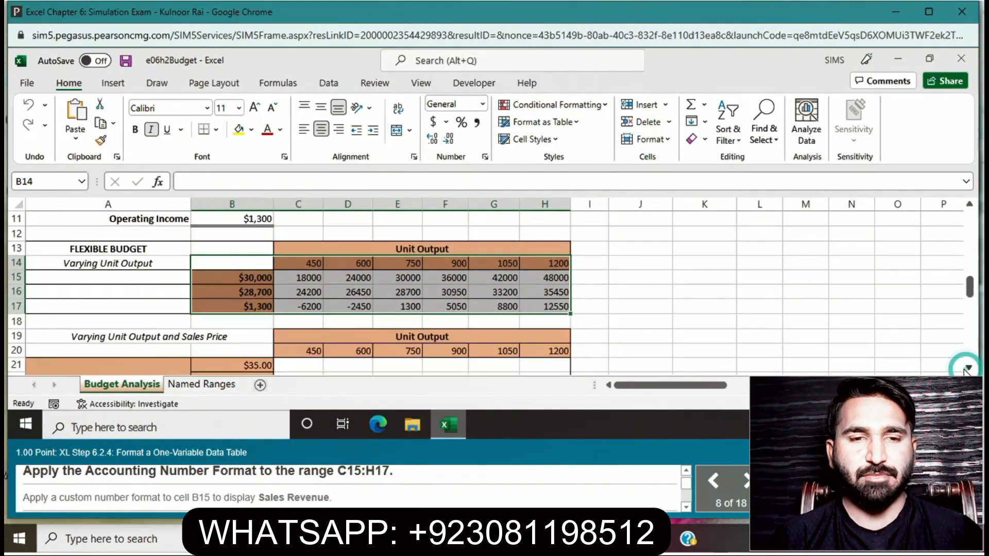
pyautogui.click(833, 287)
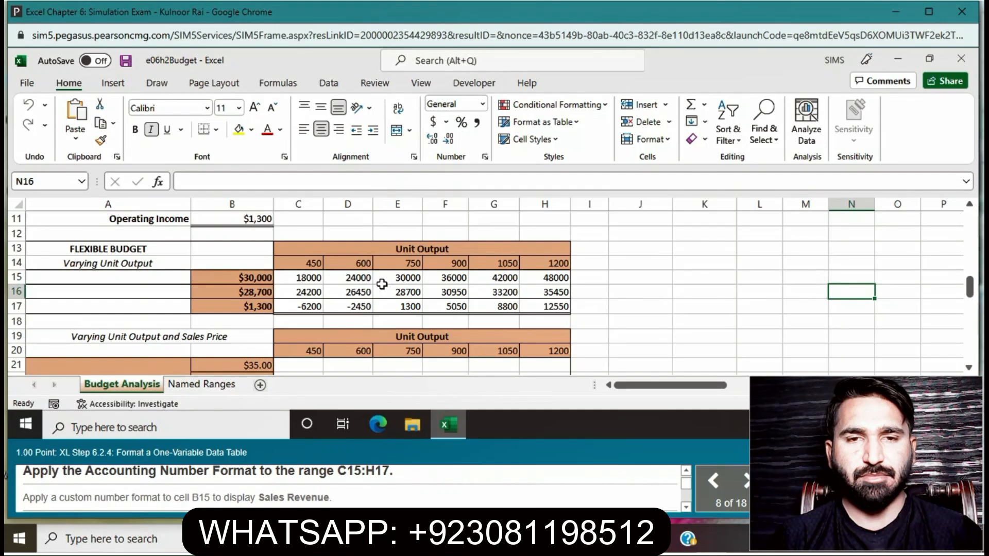
pyautogui.click(293, 276)
pyautogui.moveTo(294, 276); pyautogui.dragTo(545, 304)
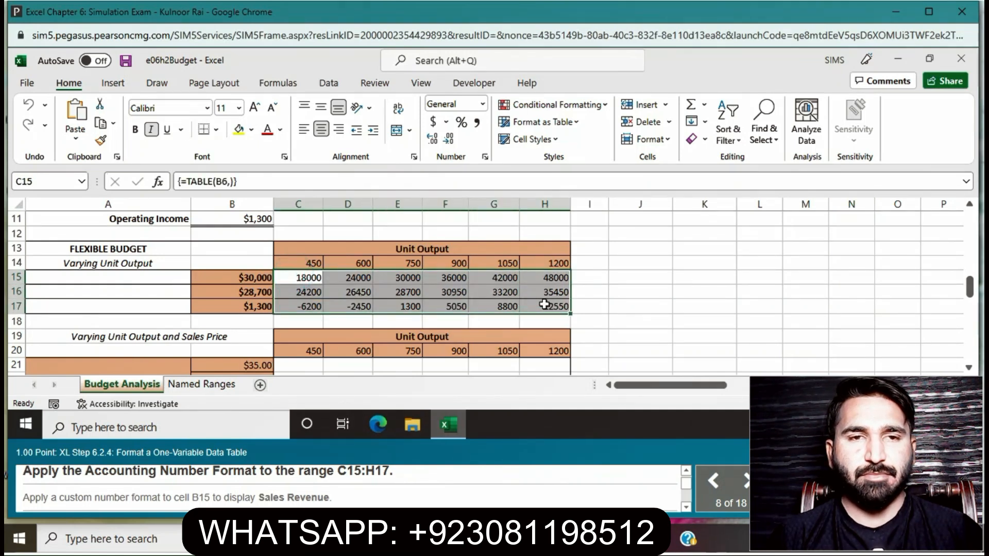
pyautogui.click(483, 106)
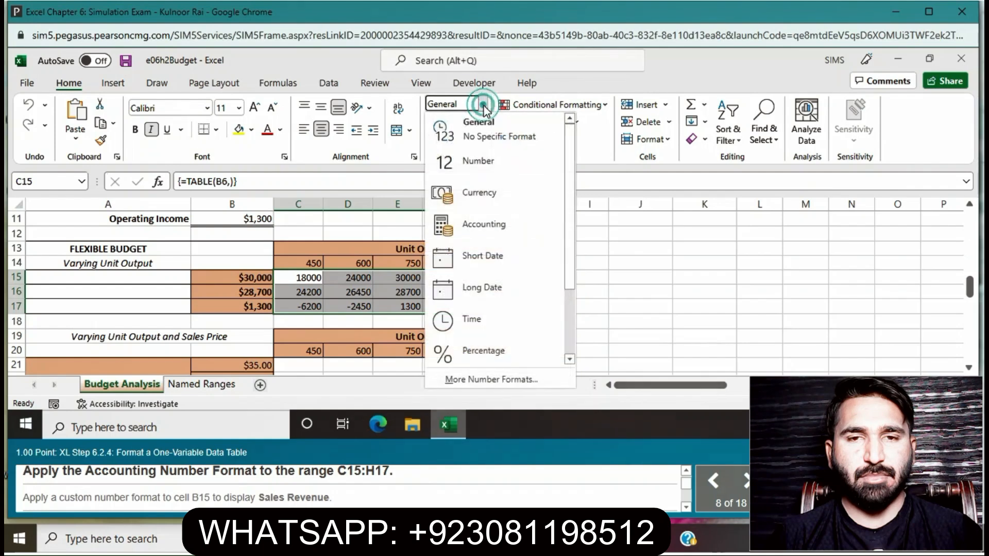
pyautogui.click(479, 232)
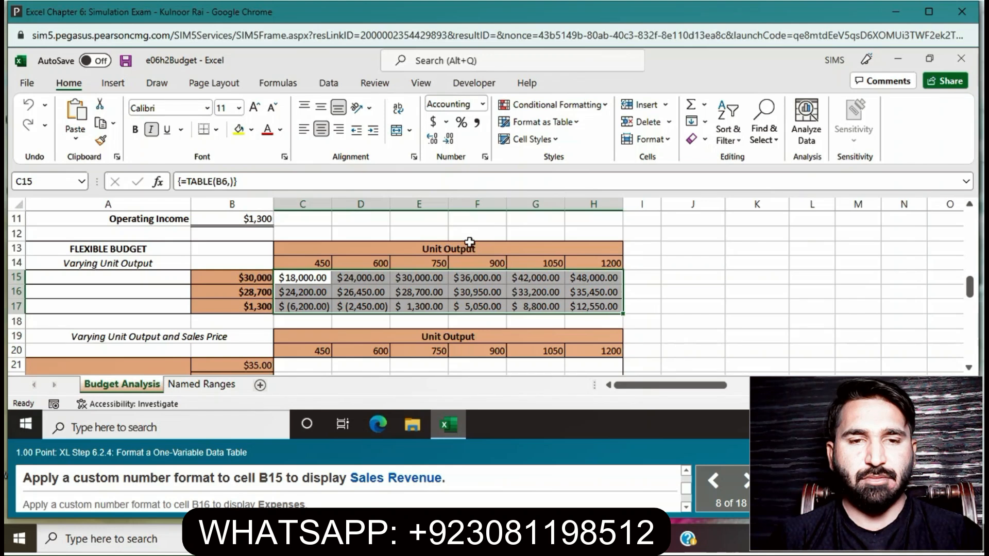
# Apply the custom number format "Sales Revenue", including the quotation marks, to cell B15 in place of the General code
pyautogui.click(265, 278)
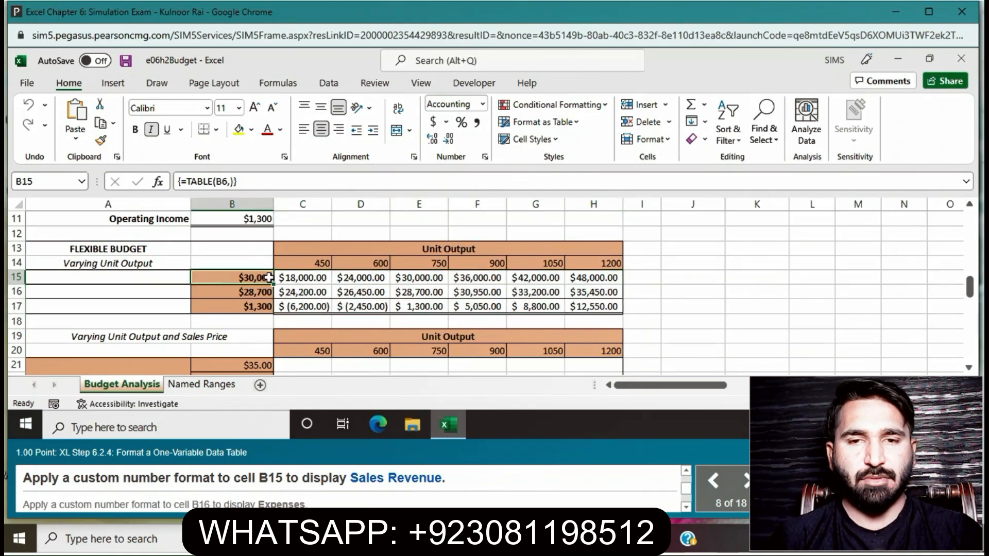
pyautogui.click(484, 157)
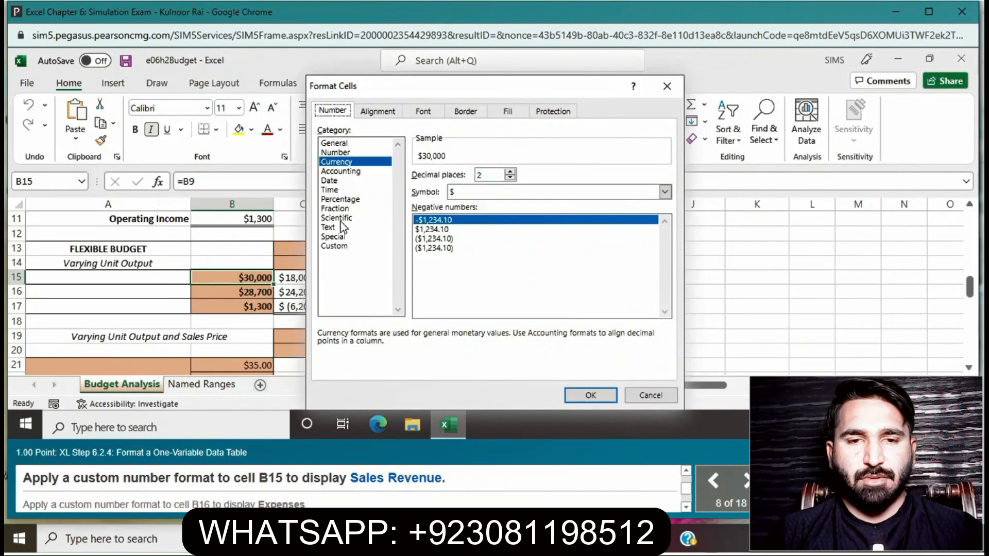
pyautogui.click(336, 246)
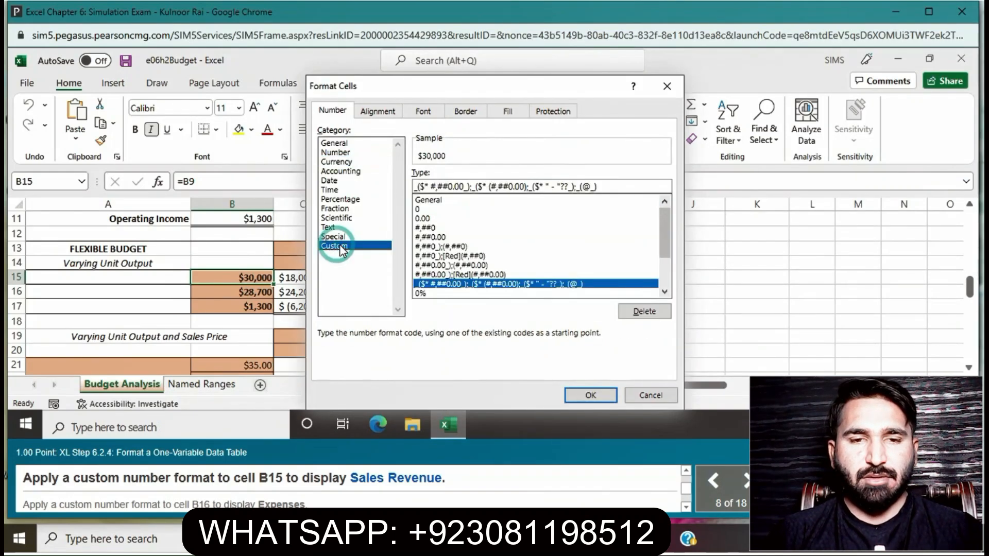
pyautogui.click(427, 200)
pyautogui.click(456, 186)
pyautogui.press('BackSpace')
pyautogui.press('BackSpace')
pyautogui.press('BackSpace')
pyautogui.press('BackSpace')
pyautogui.press('BackSpace')
pyautogui.press('BackSpace')
pyautogui.press('BackSpace')
pyautogui.write('"Sales ')
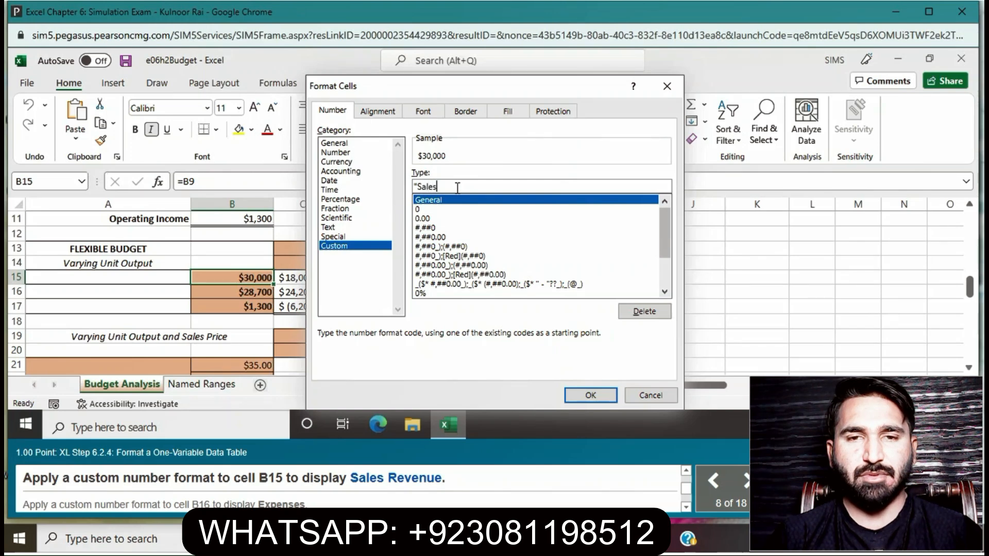
pyautogui.write('Re')
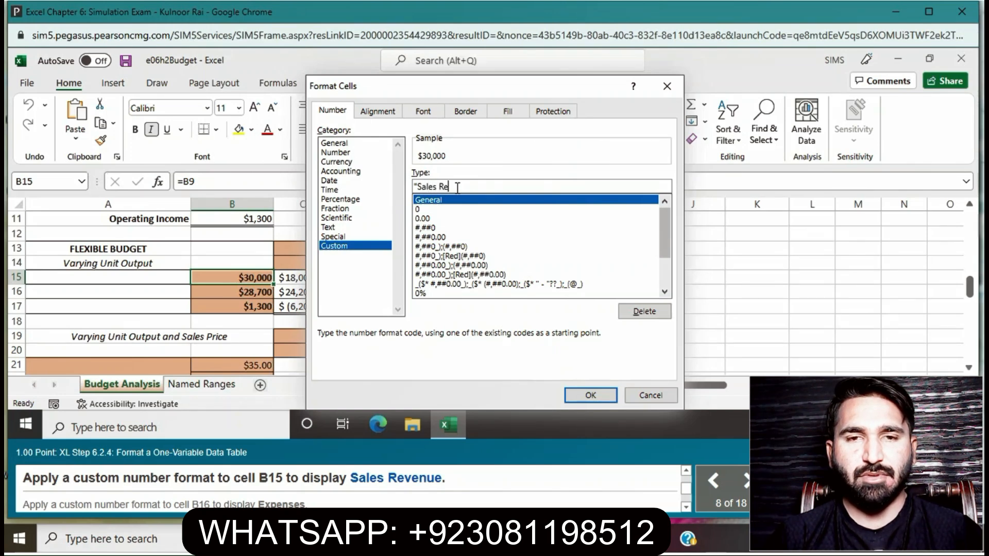
pyautogui.write('ve')
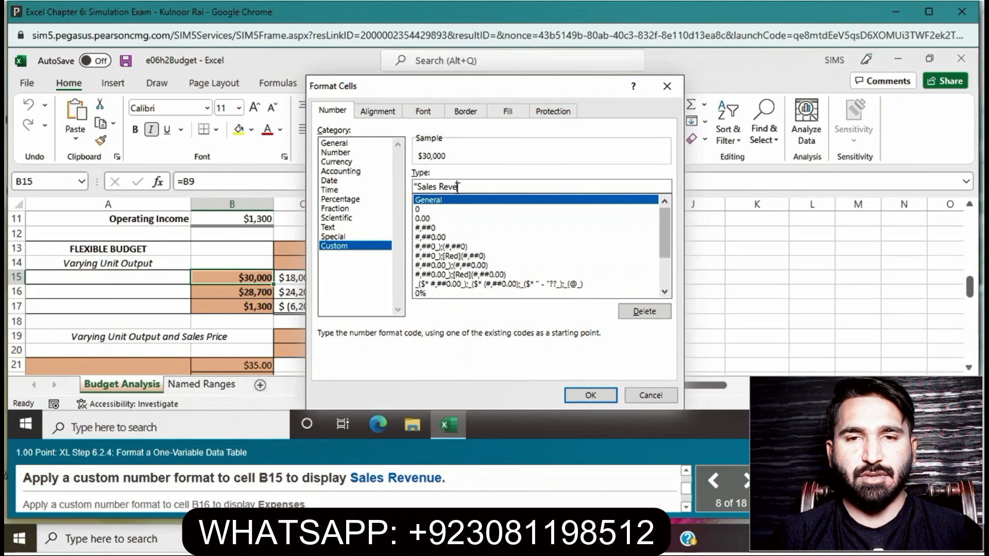
pyautogui.write('nue"')
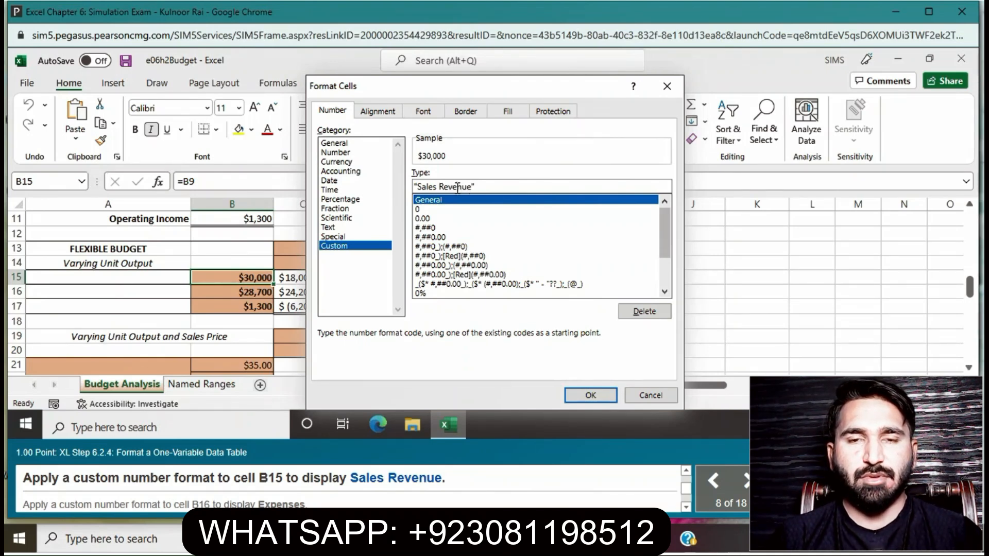
pyautogui.click(604, 395)
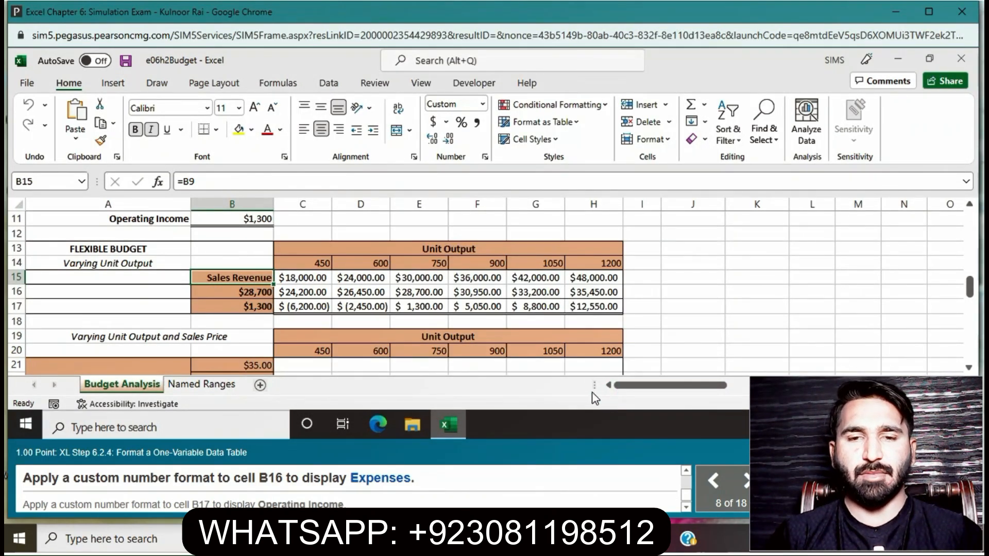
# Apply the custom number format "Expenses", including the quotation marks, to cell B16 in place of the General code
pyautogui.click(256, 293)
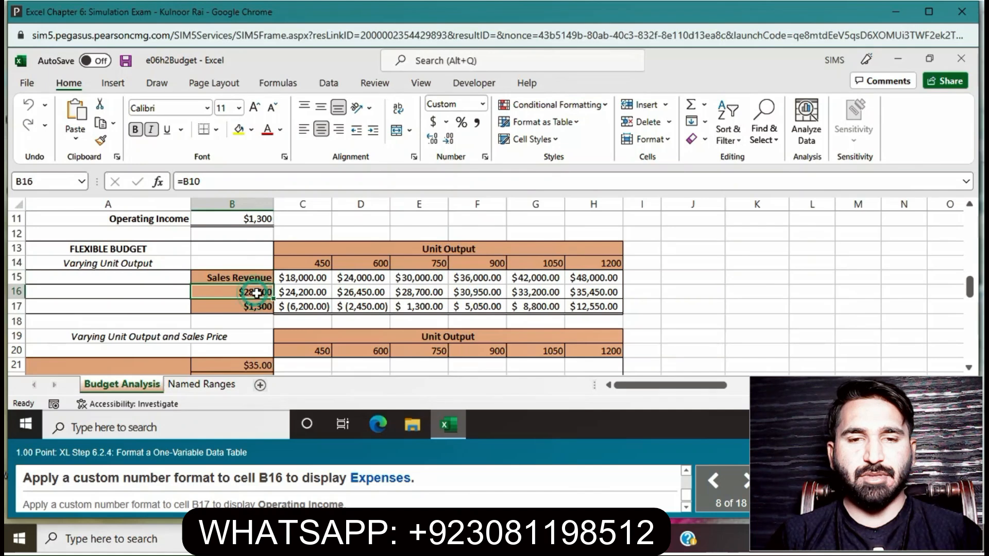
pyautogui.click(486, 157)
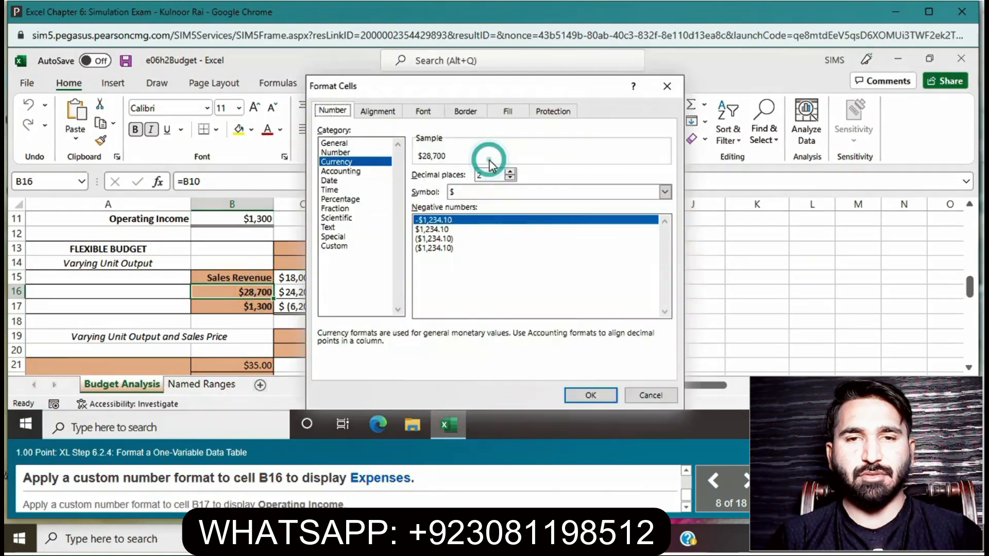
pyautogui.click(336, 246)
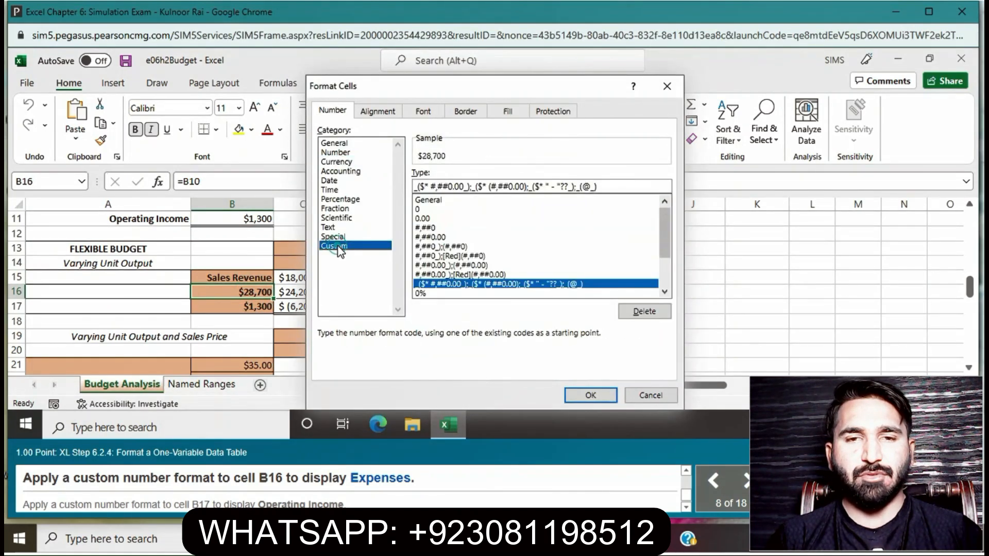
pyautogui.click(433, 201)
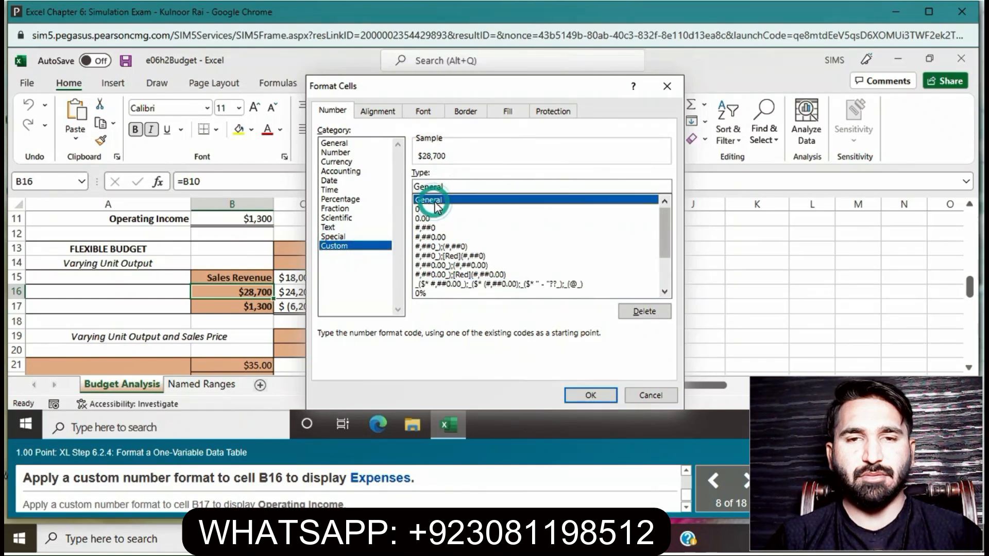
pyautogui.doubleClick(453, 186)
pyautogui.press('BackSpace')
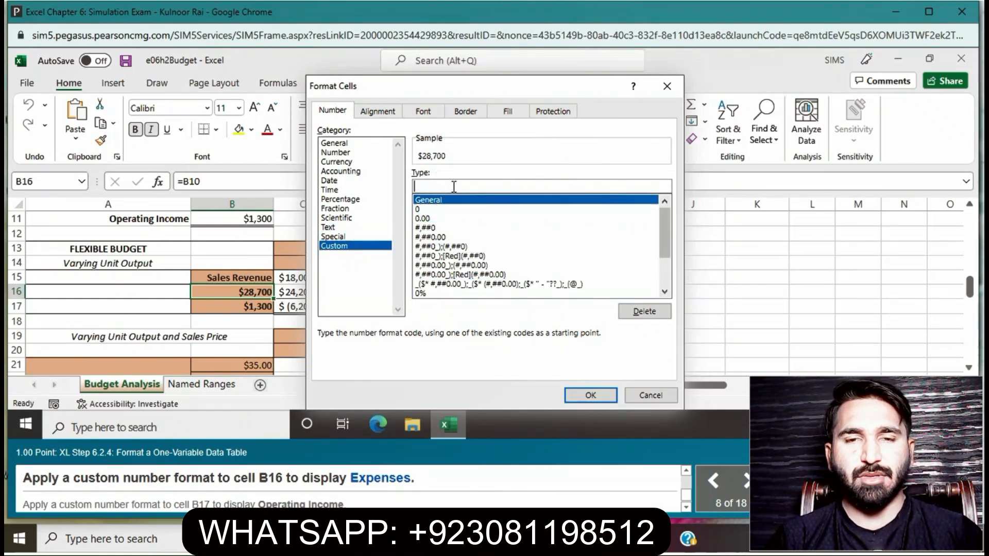
pyautogui.write('"')
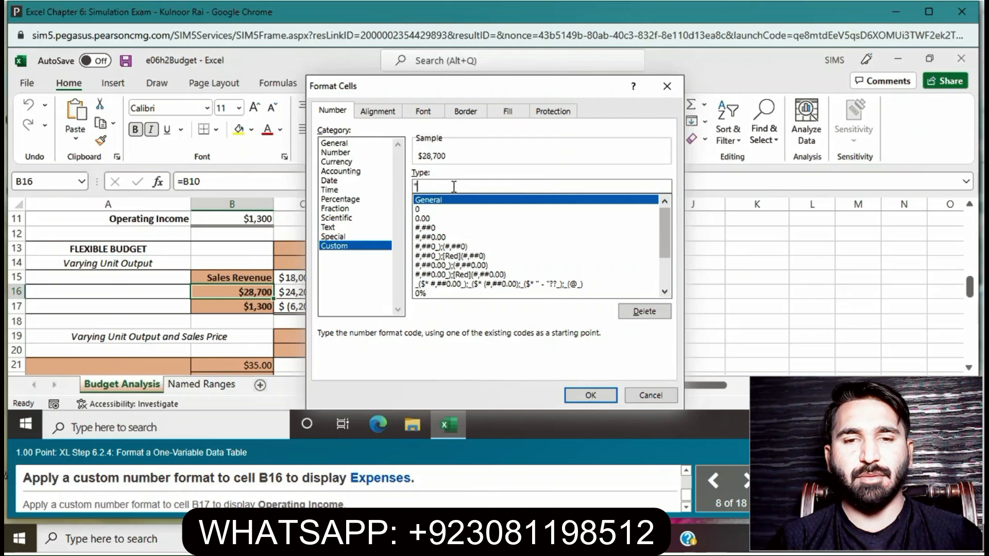
pyautogui.write('Expenses')
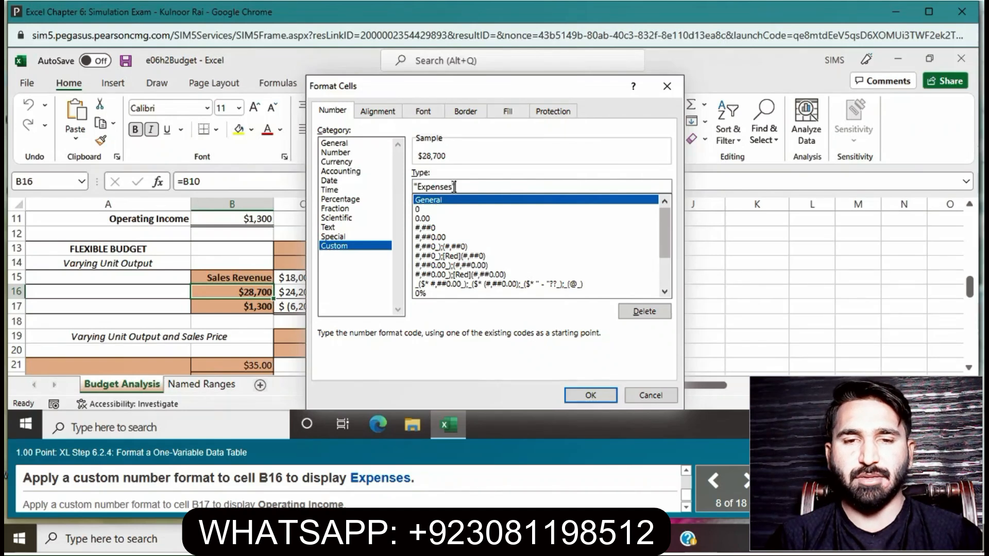
pyautogui.write('"')
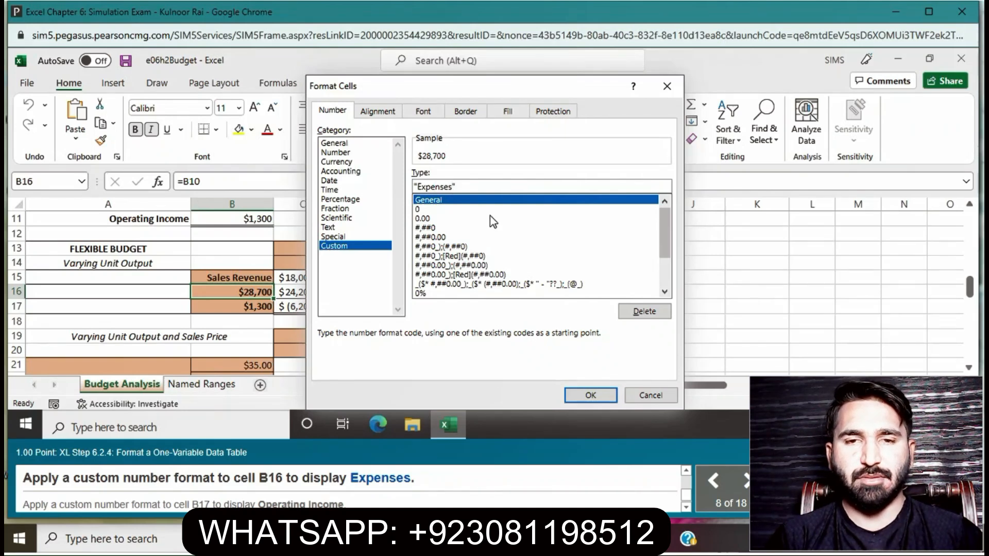
pyautogui.click(582, 397)
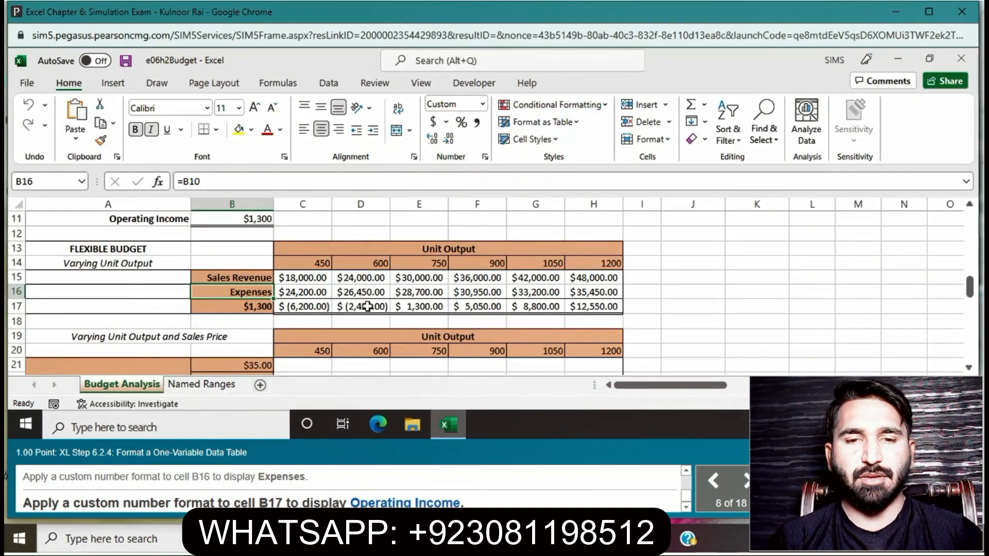
# Apply the custom number format "Operating Income", including the quotation marks, to cell B17 in place of the General code
pyautogui.click(220, 309)
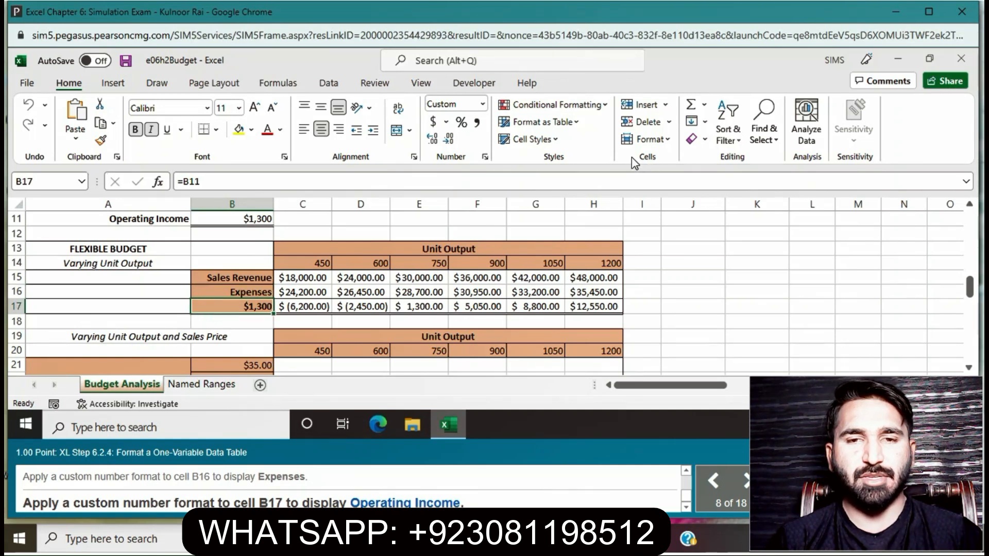
pyautogui.click(485, 157)
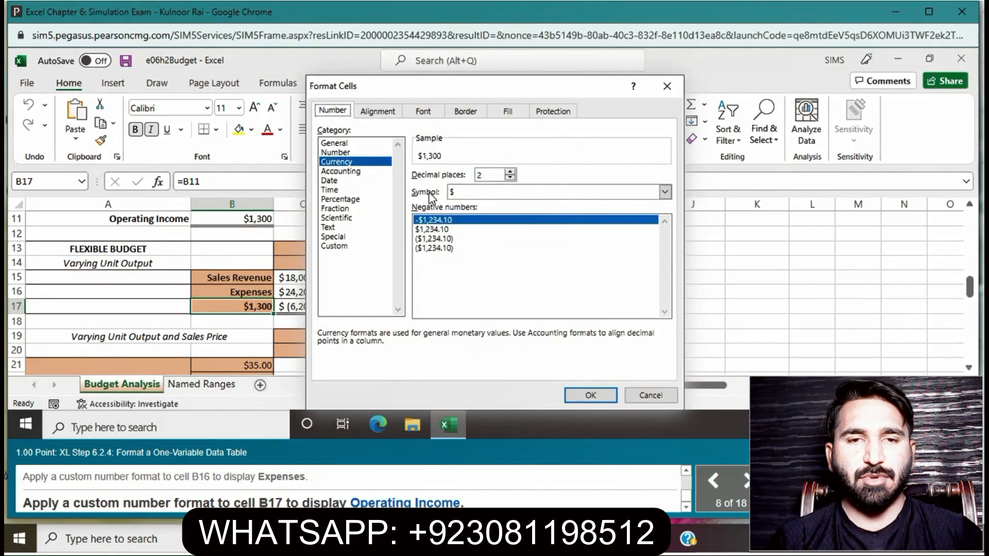
pyautogui.click(352, 247)
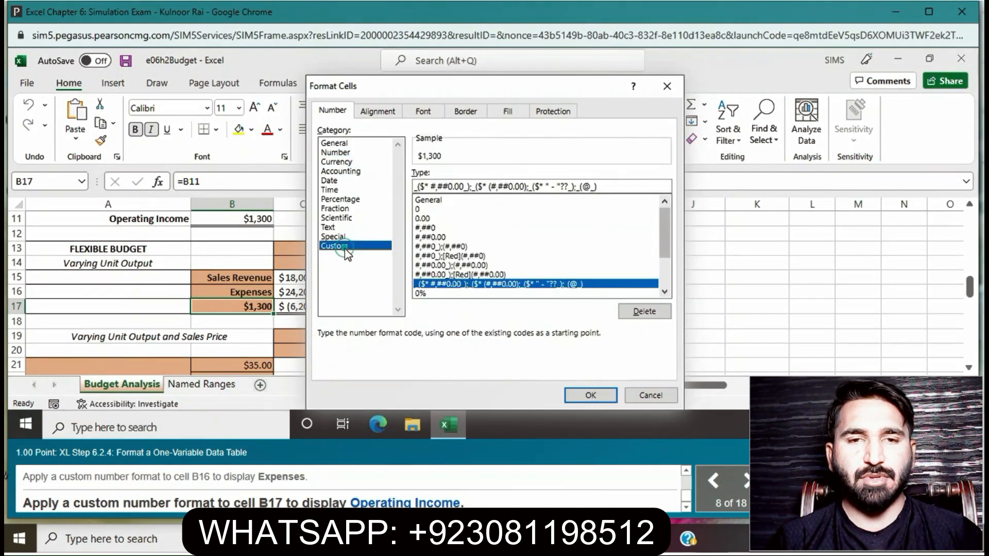
pyautogui.click(431, 201)
pyautogui.click(463, 186)
pyautogui.press('BackSpace')
pyautogui.press('BackSpace')
pyautogui.press('BackSpace')
pyautogui.press('BackSpace')
pyautogui.press('BackSpace')
pyautogui.press('BackSpace')
pyautogui.press('BackSpace')
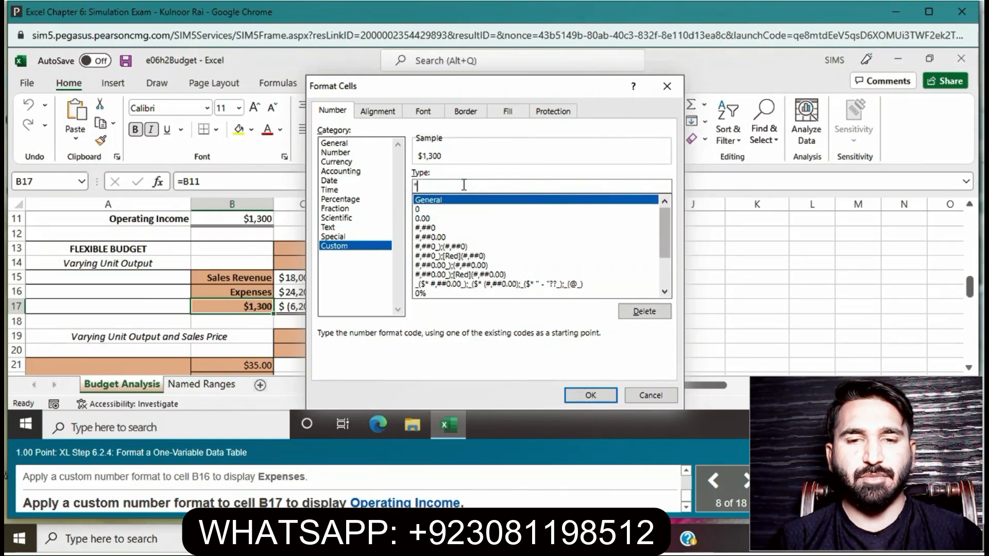
pyautogui.write('"Op')
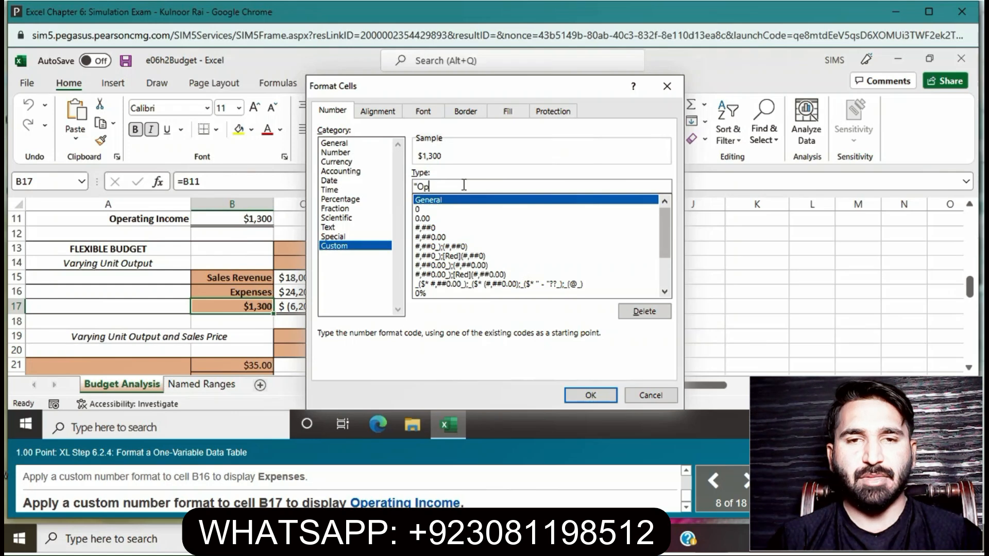
pyautogui.write('erati')
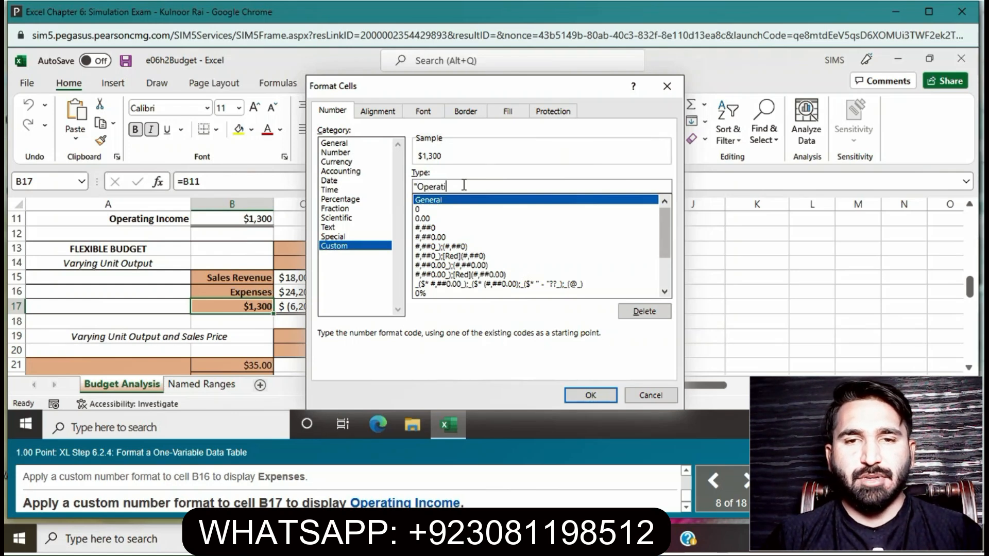
pyautogui.write('ng Income')
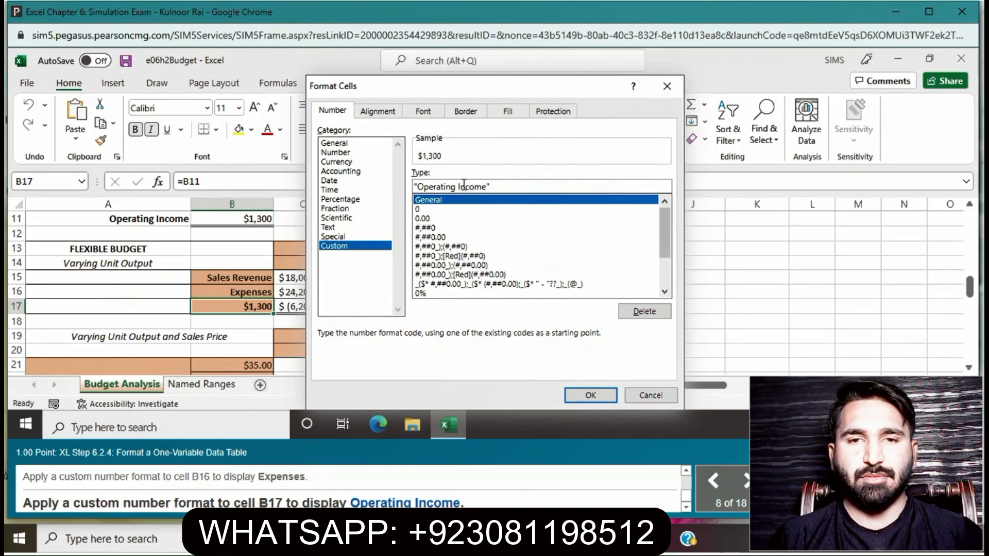
pyautogui.click(584, 394)
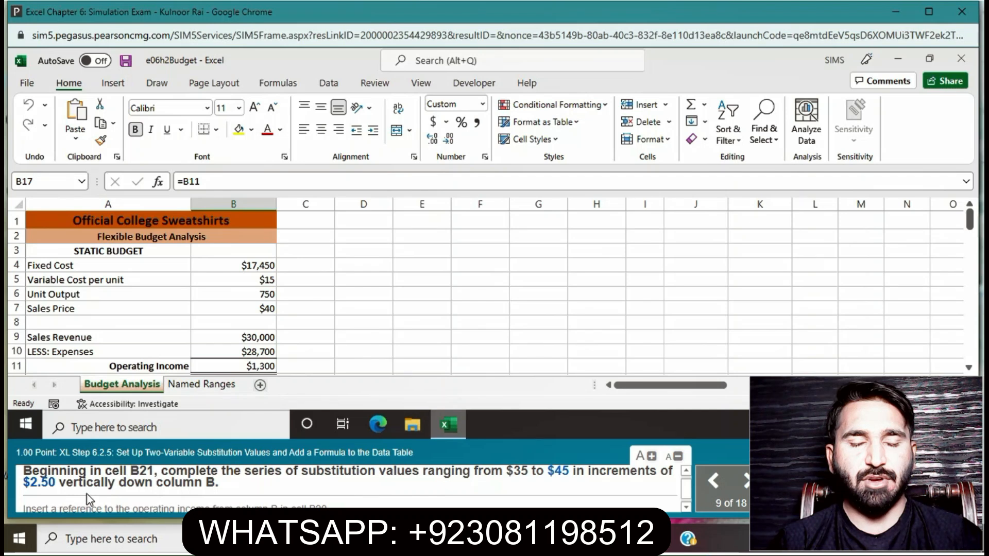
# Fill a linear series down column B from B21 with a step value of $2.50 and a stop value of $45
pyautogui.click(968, 368)
pyautogui.click(969, 367)
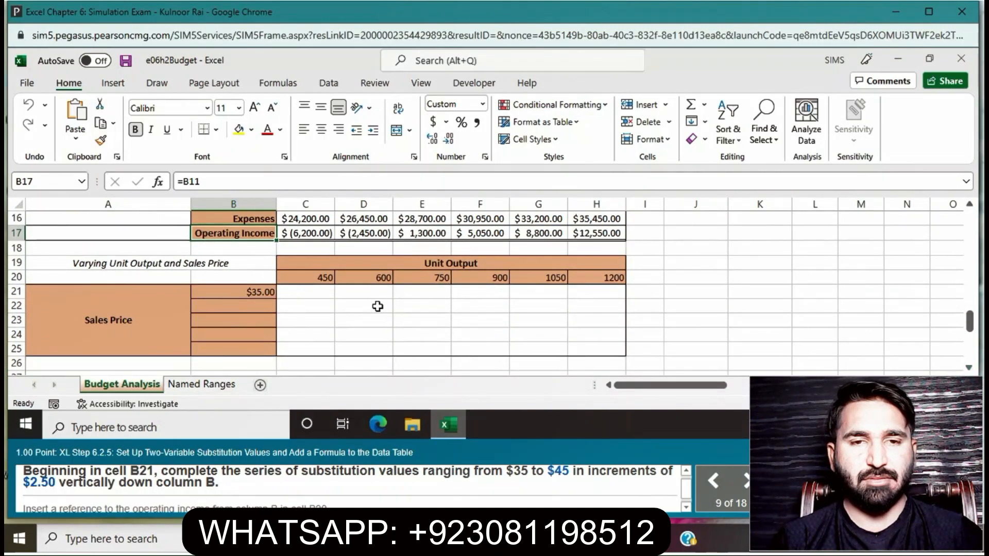
pyautogui.click(262, 291)
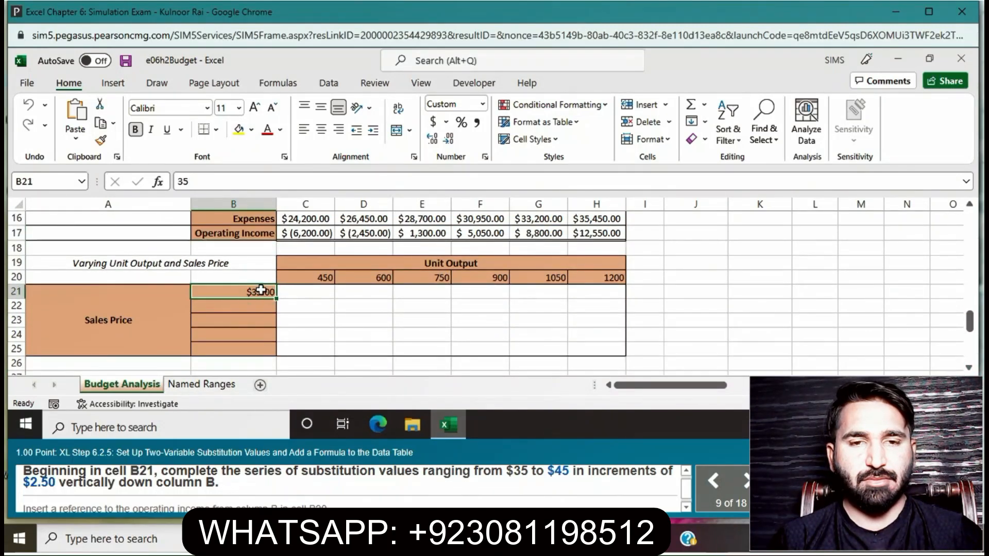
pyautogui.click(702, 121)
pyautogui.click(718, 227)
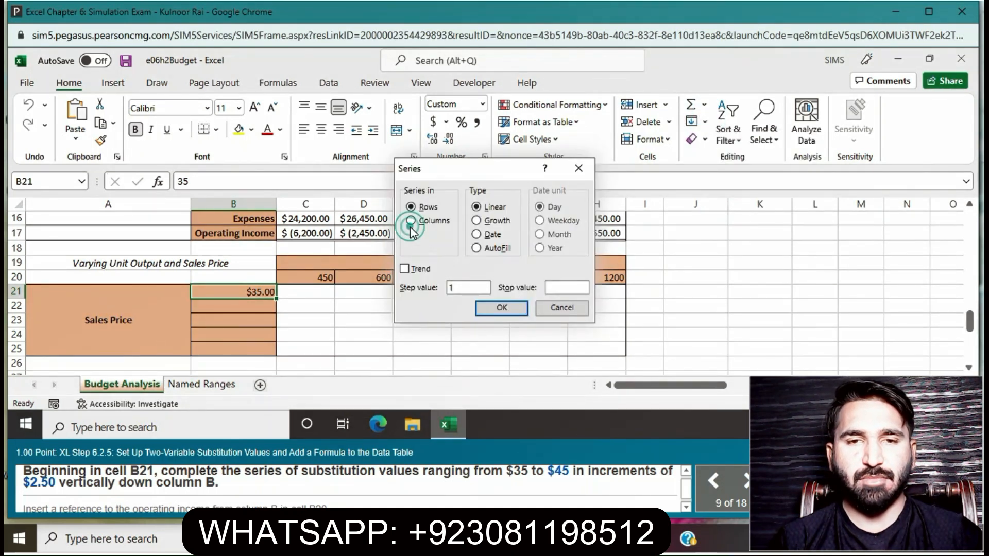
pyautogui.click(411, 222)
pyautogui.doubleClick(473, 288)
pyautogui.press('BackSpace')
pyautogui.write('$2.50')
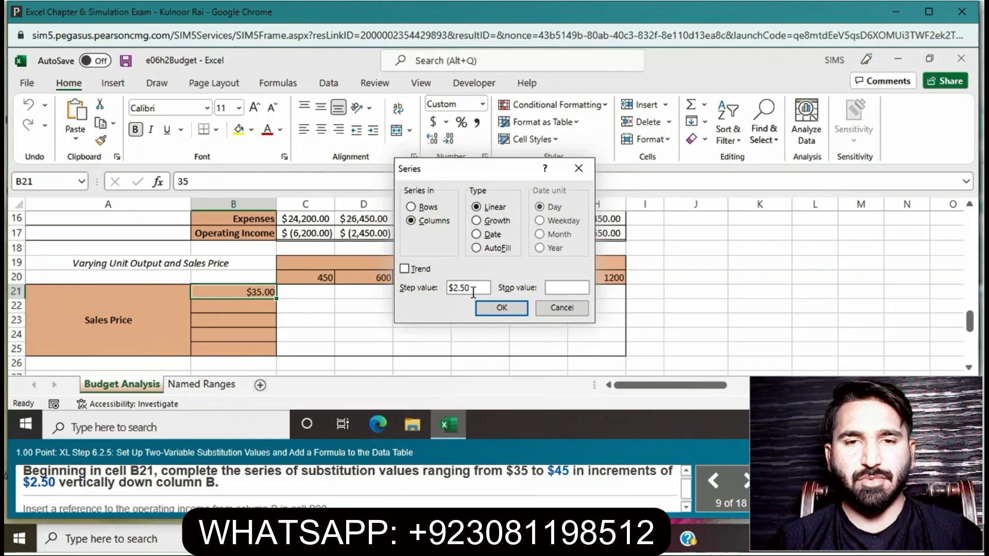
pyautogui.click(554, 283)
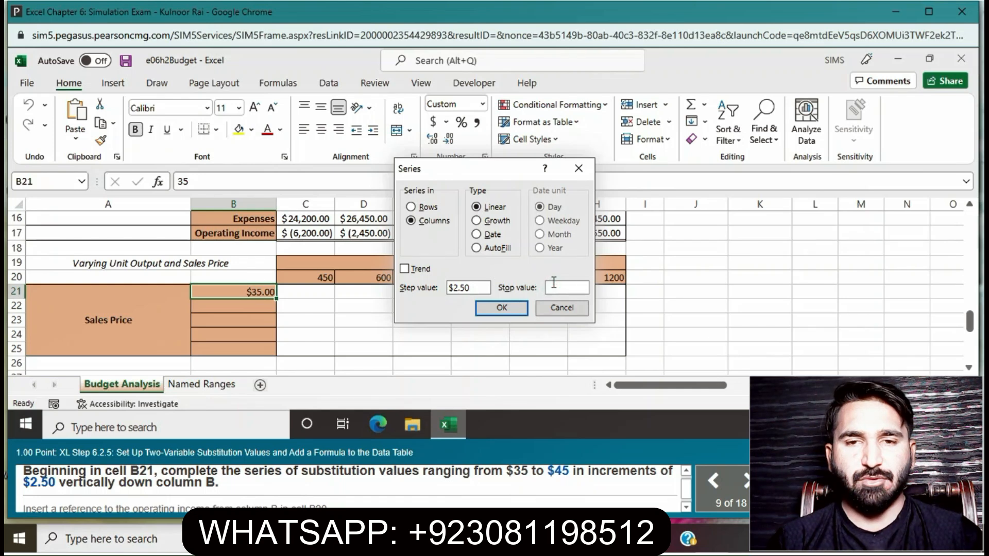
pyautogui.write('$45')
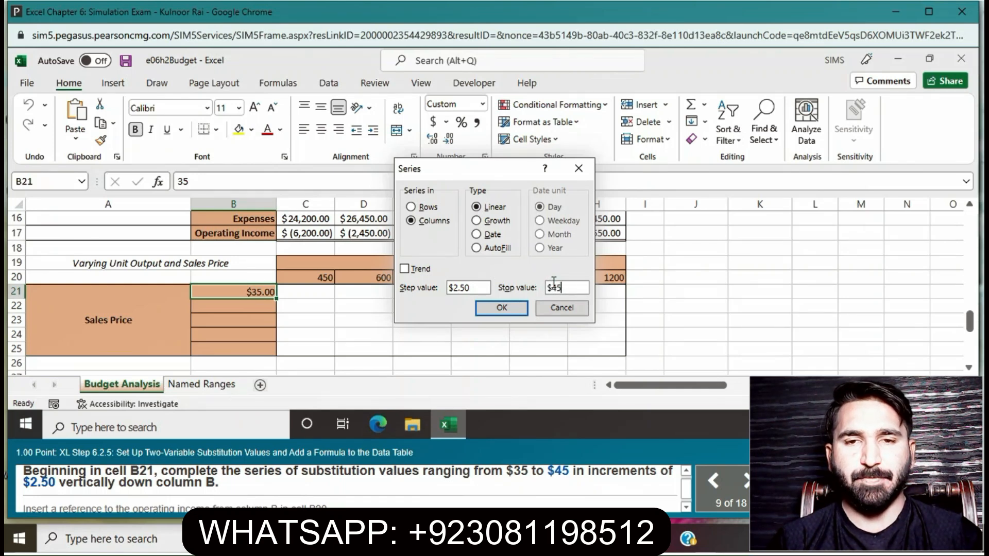
pyautogui.click(499, 312)
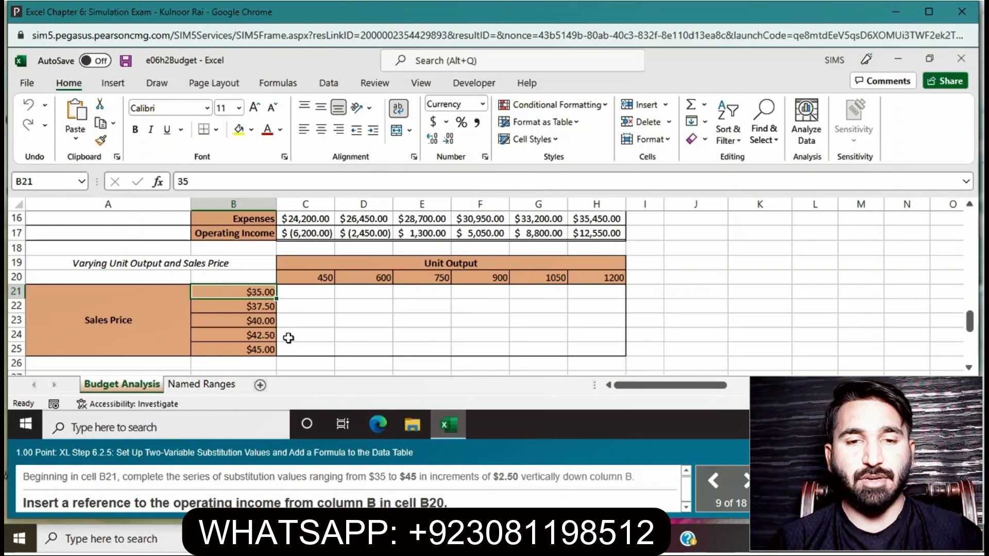
# Enter the formula =B11 in cell B20 to reference the operating income
pyautogui.click(248, 277)
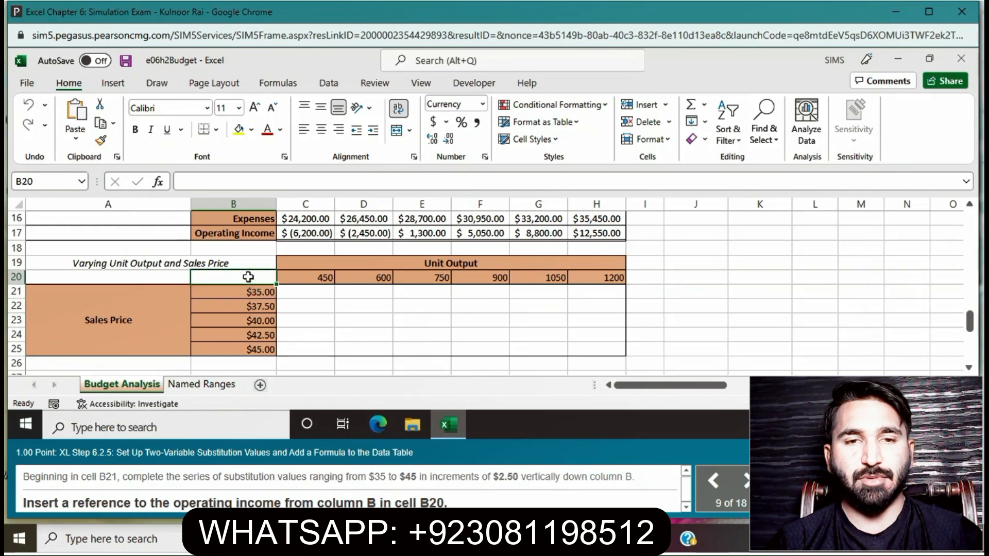
pyautogui.write('=')
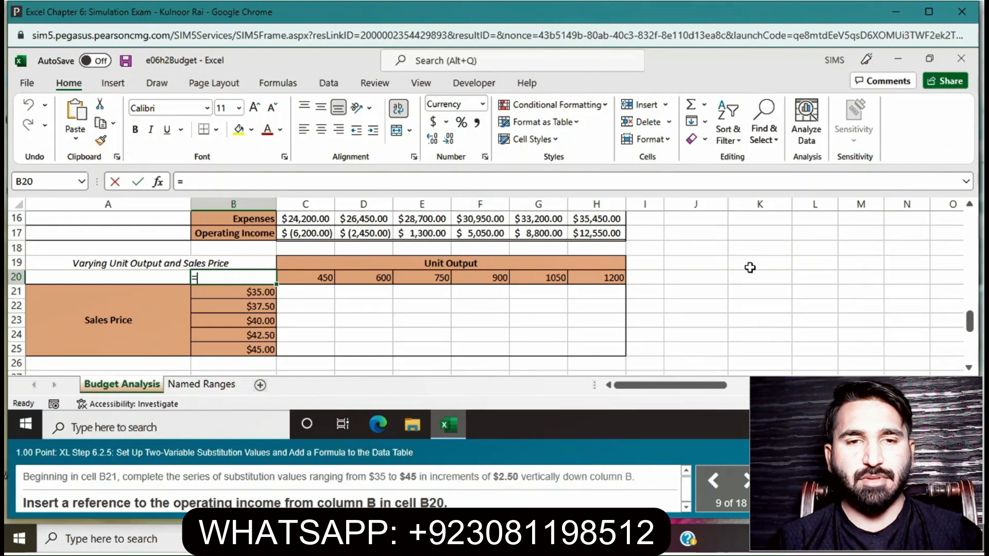
pyautogui.click(968, 205)
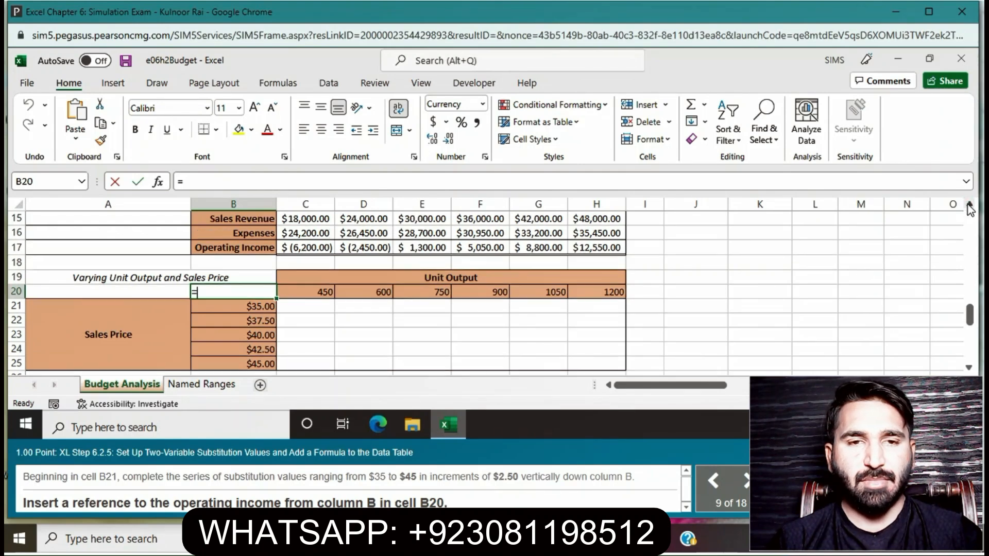
pyautogui.click(968, 205)
pyautogui.click(968, 205)
pyautogui.click(969, 204)
pyautogui.click(969, 205)
pyautogui.click(969, 205)
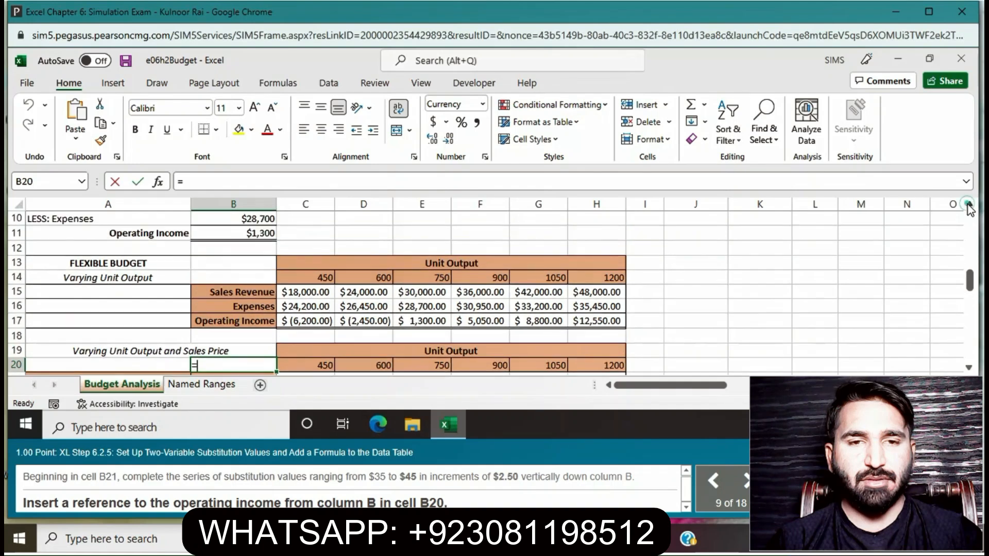
pyautogui.click(233, 235)
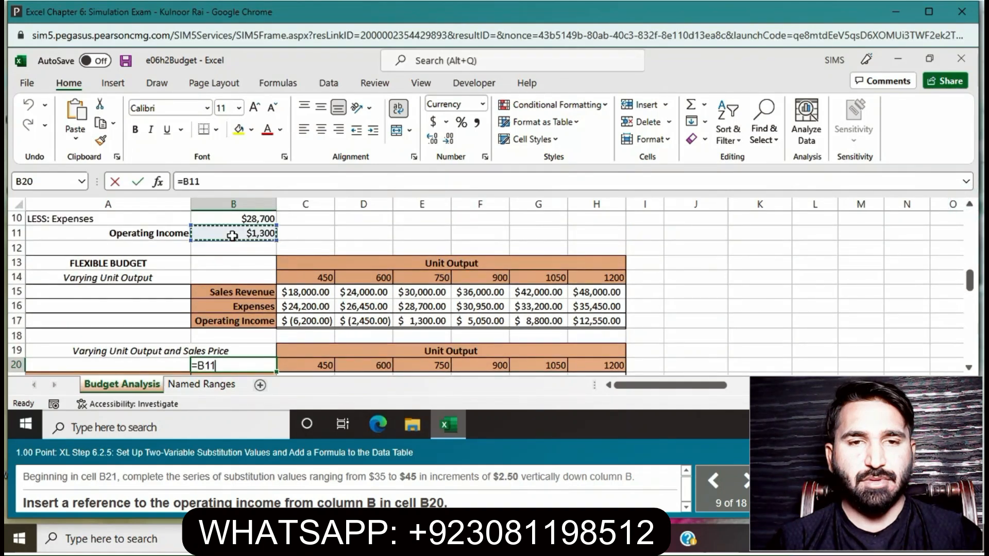
pyautogui.press('Return')
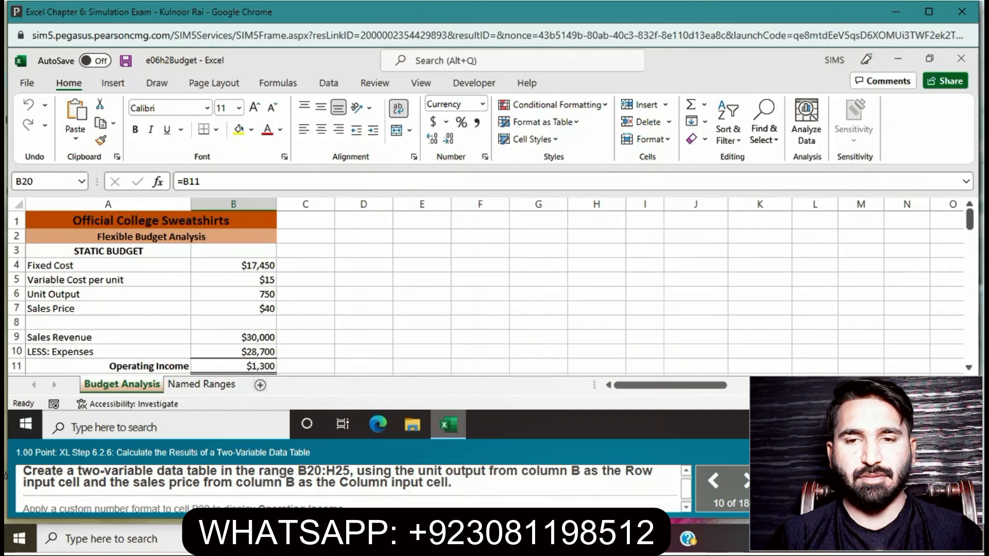
# Create a two-variable data table in B20:H25 with B6 as the row input cell and B7 as the column input cell
pyautogui.scroll(-3, 968, 367)
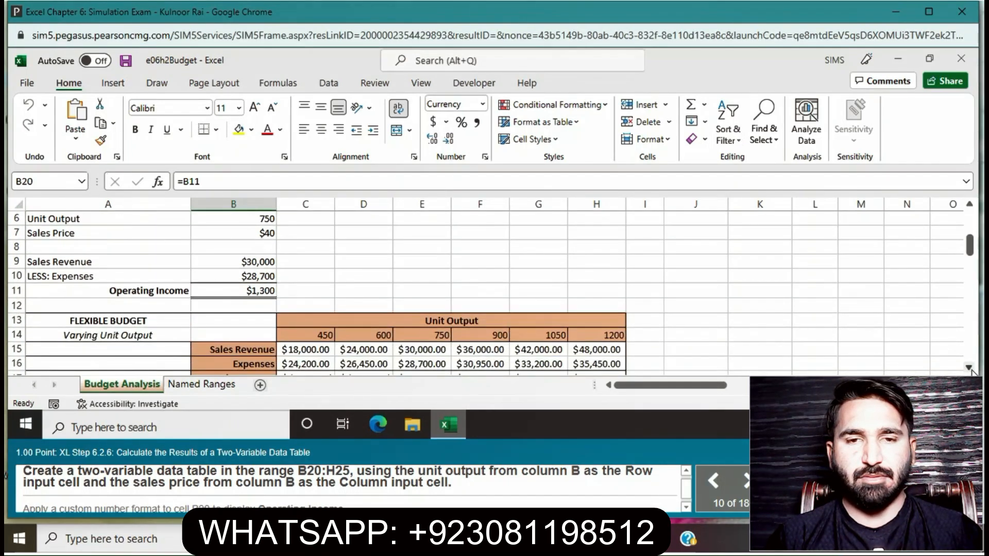
pyautogui.scroll(-3, 968, 368)
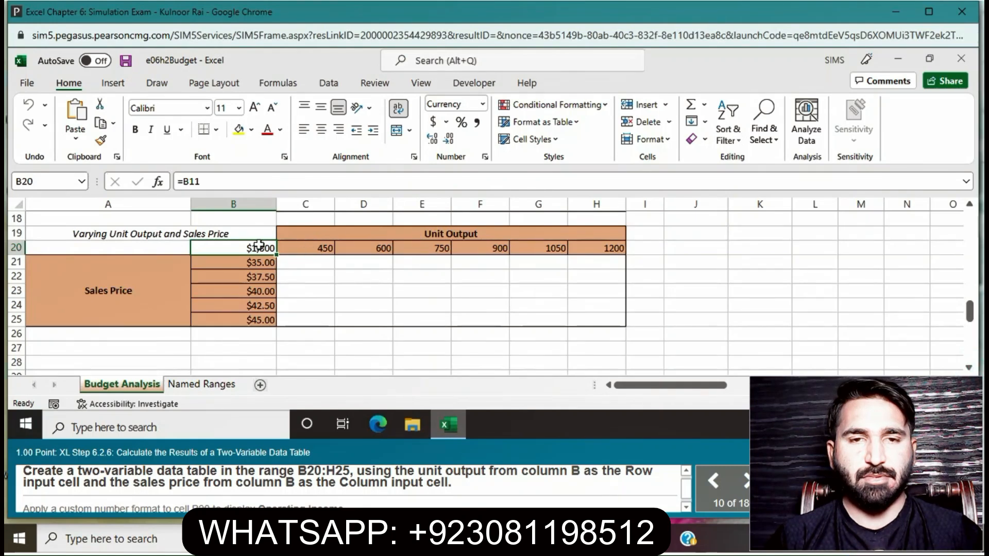
pyautogui.moveTo(244, 248)
pyautogui.mouseDown()
pyautogui.moveTo(536, 320)
pyautogui.moveTo(611, 322)
pyautogui.mouseUp()
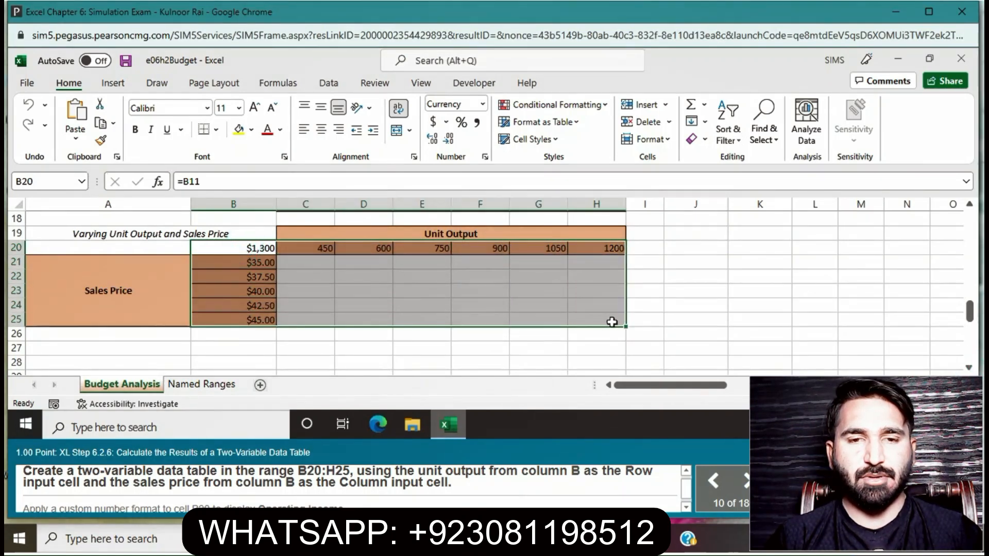
pyautogui.click(332, 82)
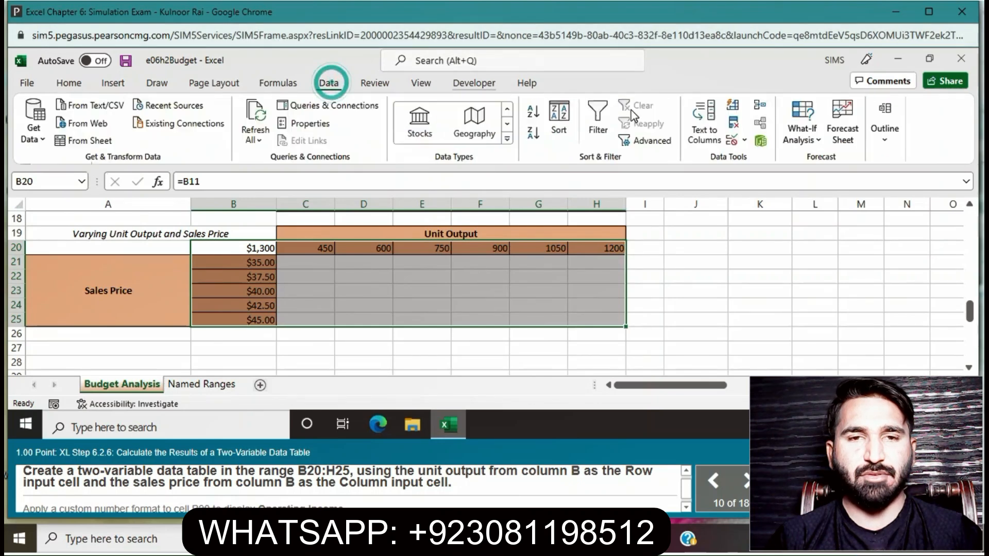
pyautogui.click(819, 142)
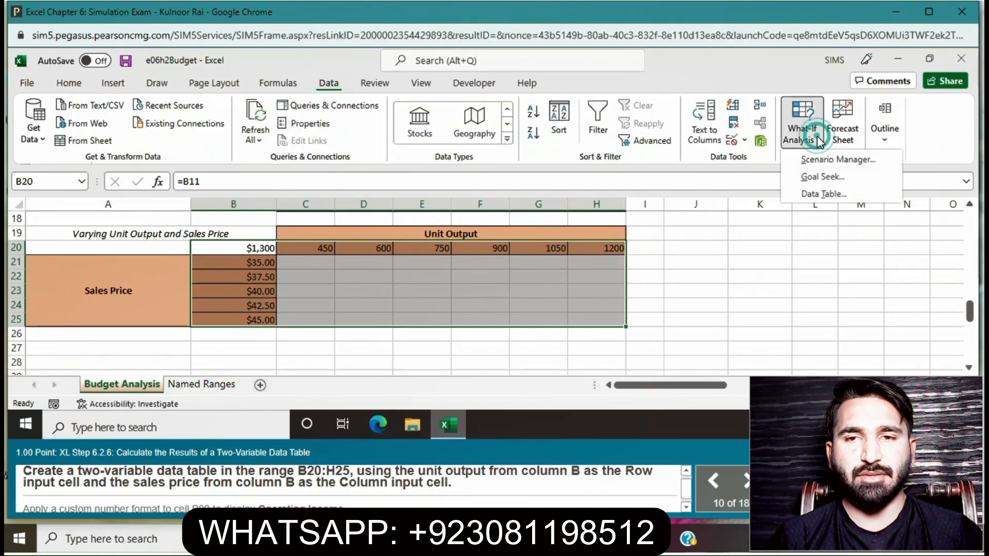
pyautogui.click(827, 193)
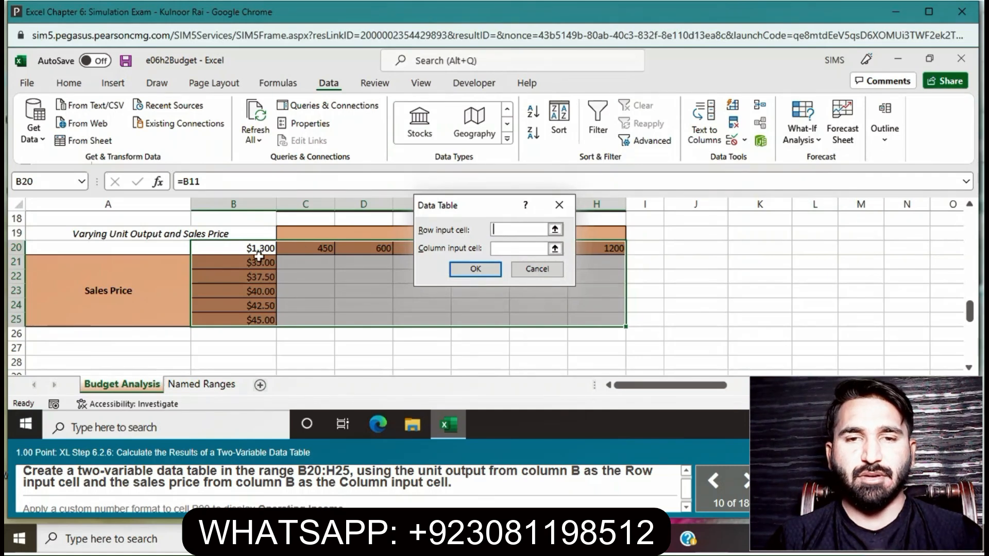
pyautogui.scroll(6, 262, 254)
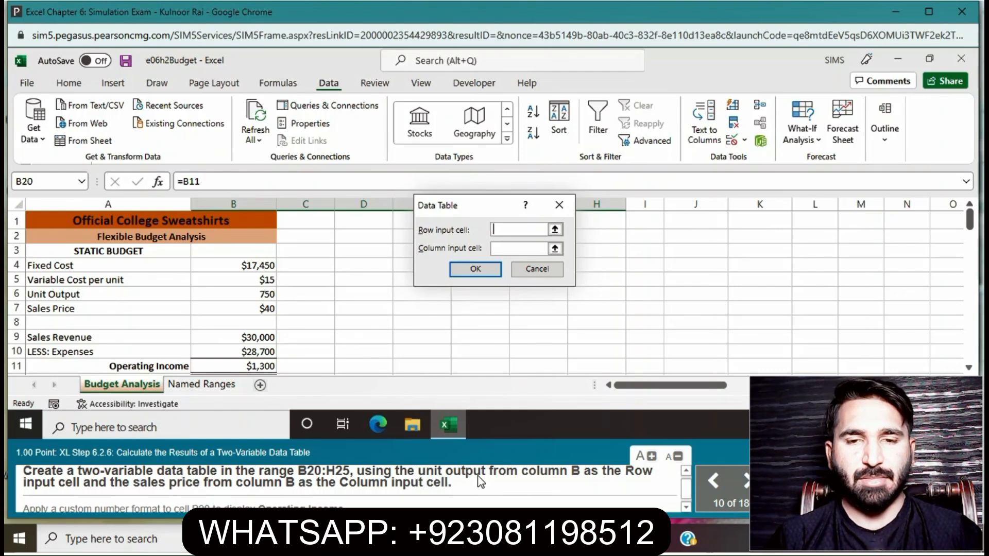
pyautogui.click(239, 297)
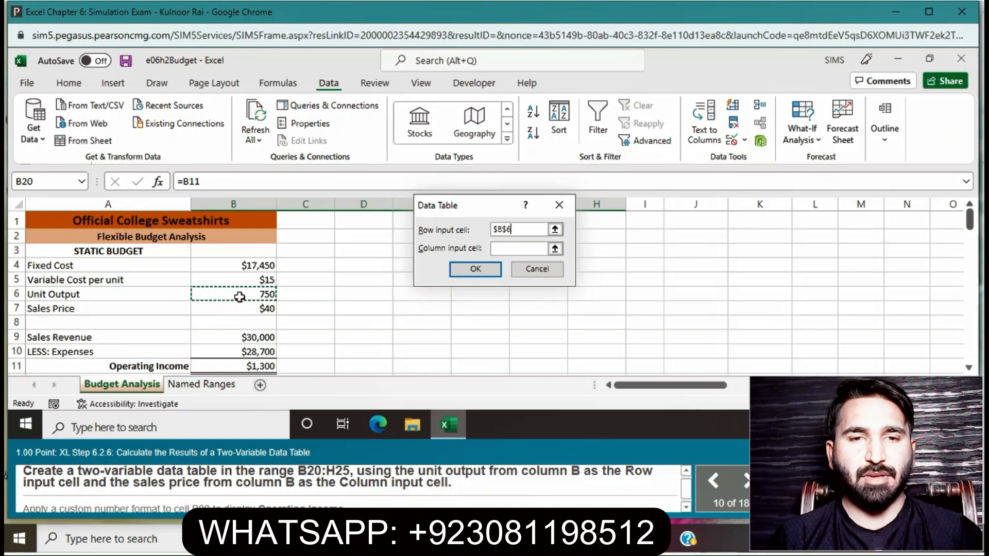
pyautogui.click(503, 247)
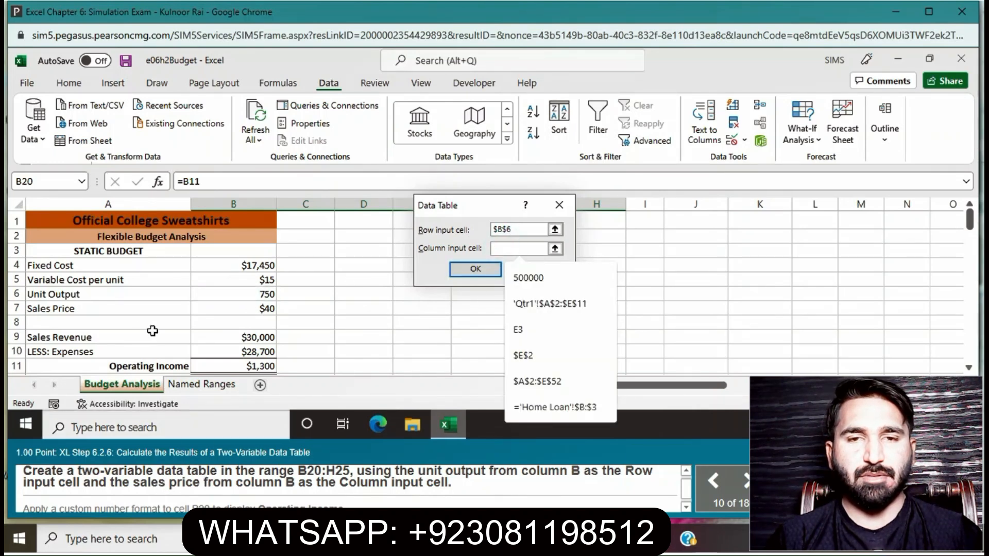
pyautogui.click(238, 308)
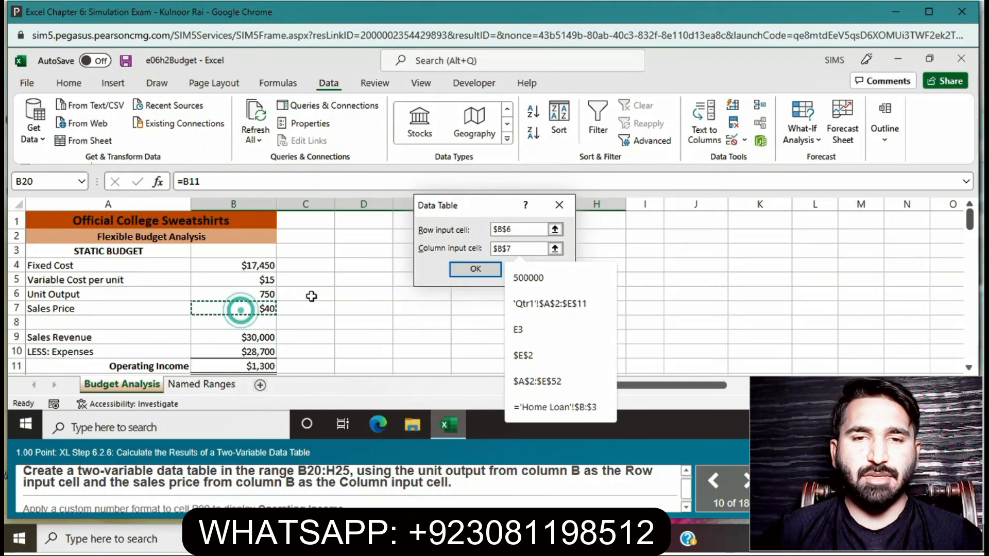
pyautogui.click(474, 270)
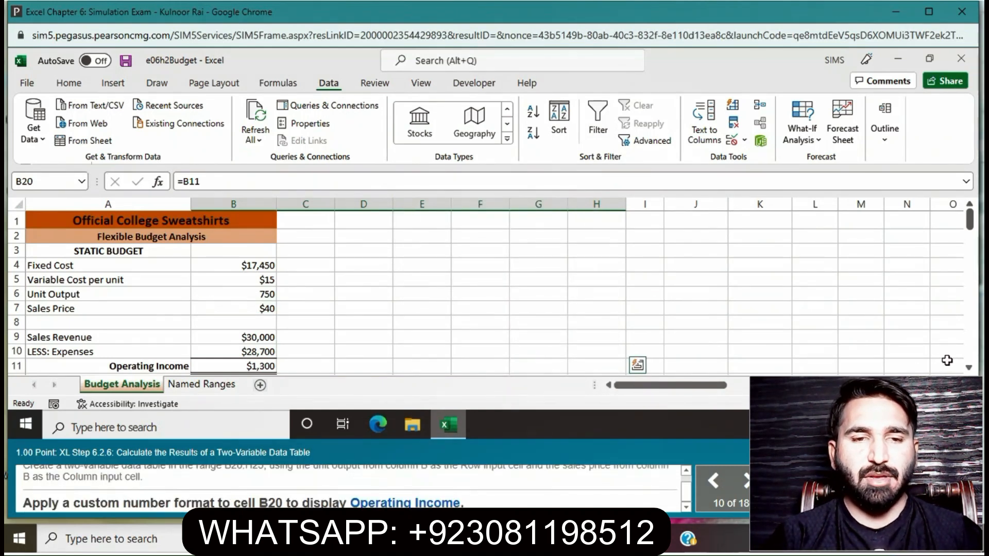
# Apply the custom number format "Operating Income", including the quotation marks, to cell B20 in place of the General code
pyautogui.click(969, 368)
pyautogui.click(969, 367)
pyautogui.click(969, 368)
pyautogui.click(969, 368)
pyautogui.click(970, 367)
pyautogui.click(969, 368)
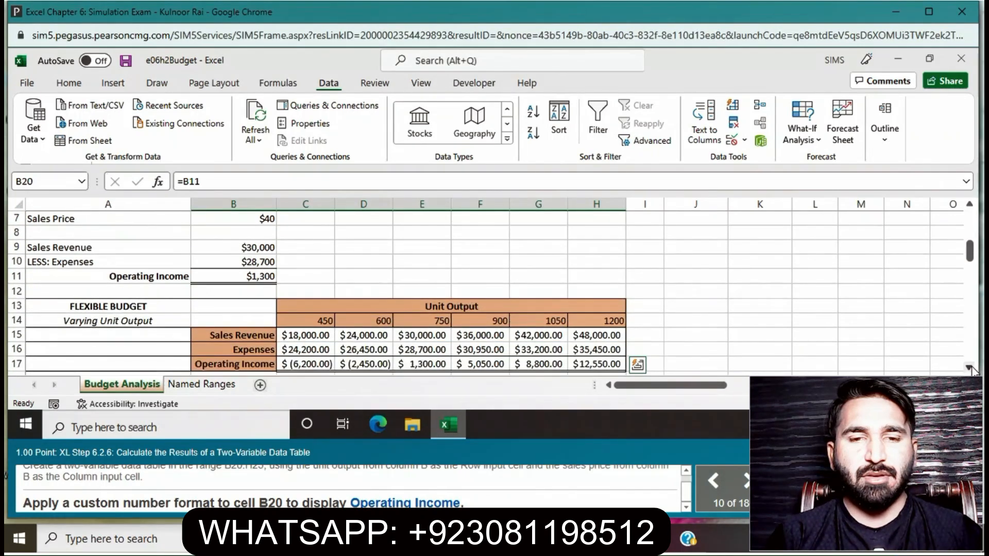
pyautogui.click(969, 367)
pyautogui.click(970, 368)
pyautogui.click(970, 368)
pyautogui.click(969, 368)
pyautogui.click(970, 368)
pyautogui.click(970, 368)
pyautogui.click(969, 367)
pyautogui.click(969, 368)
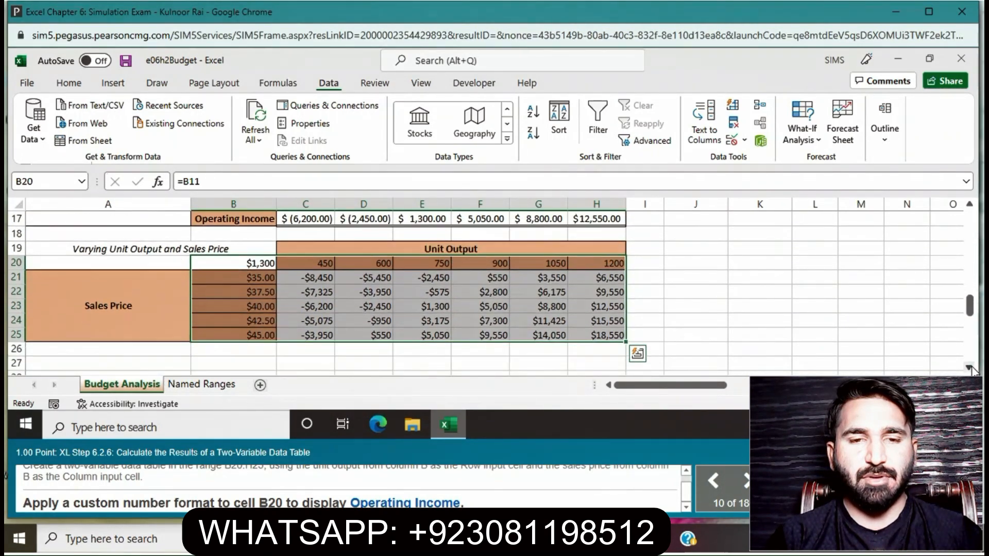
pyautogui.click(970, 367)
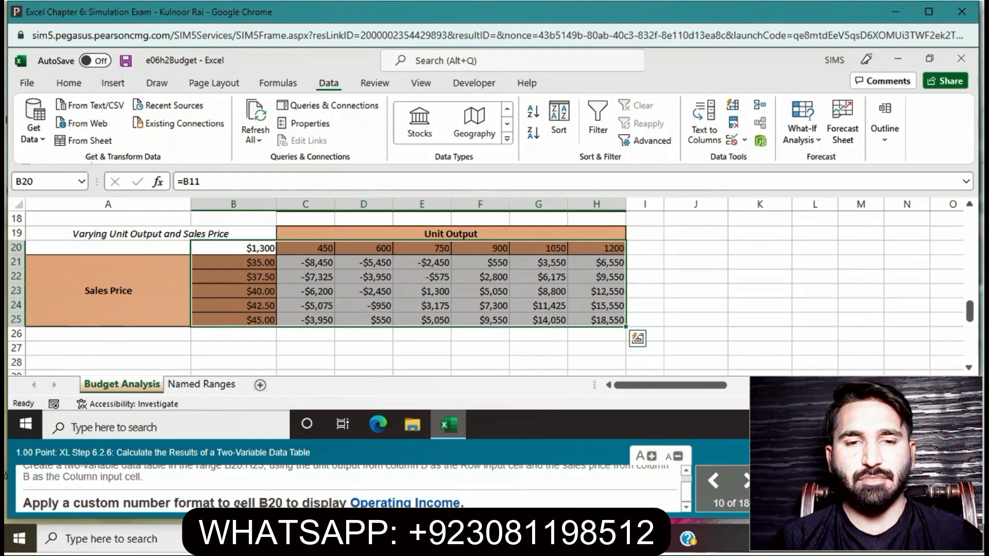
pyautogui.click(243, 248)
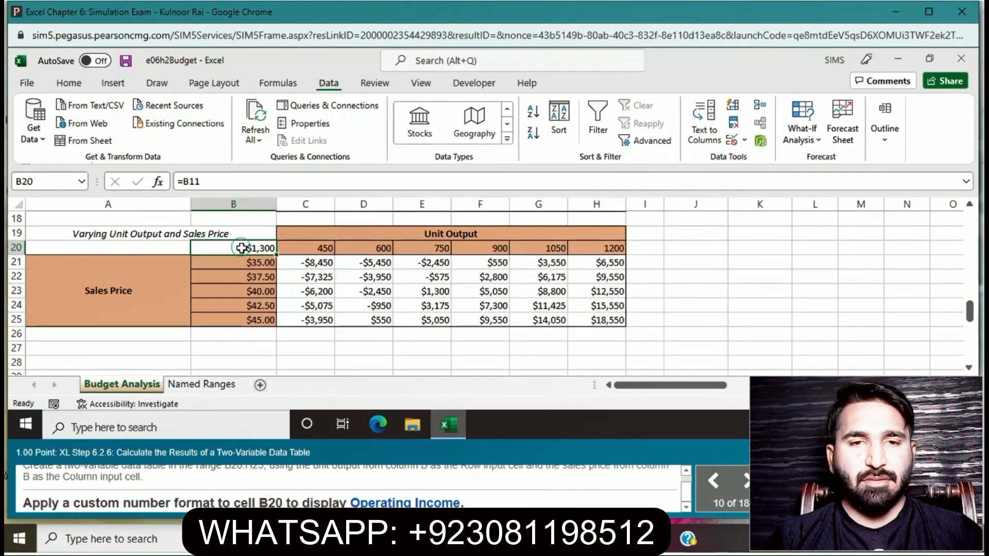
pyautogui.click(91, 84)
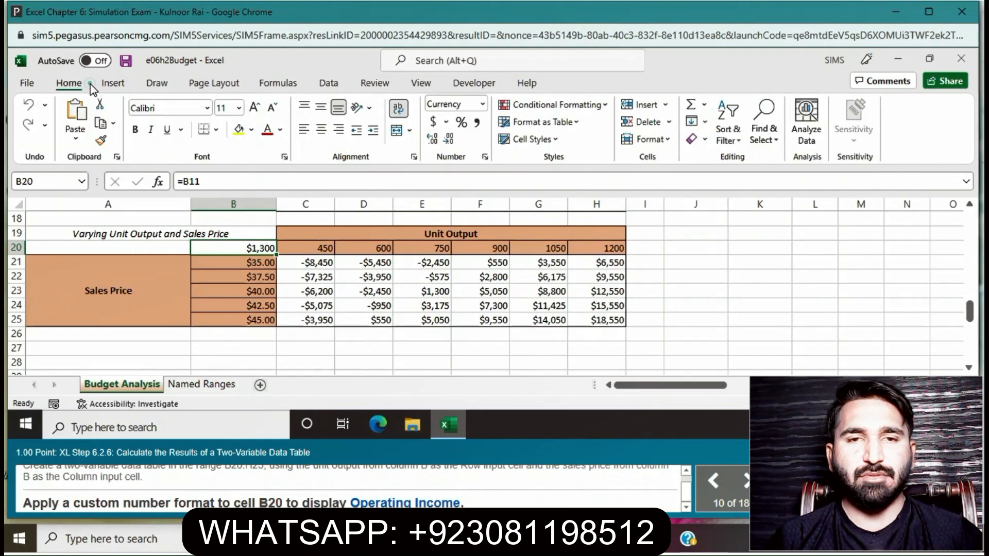
pyautogui.click(487, 158)
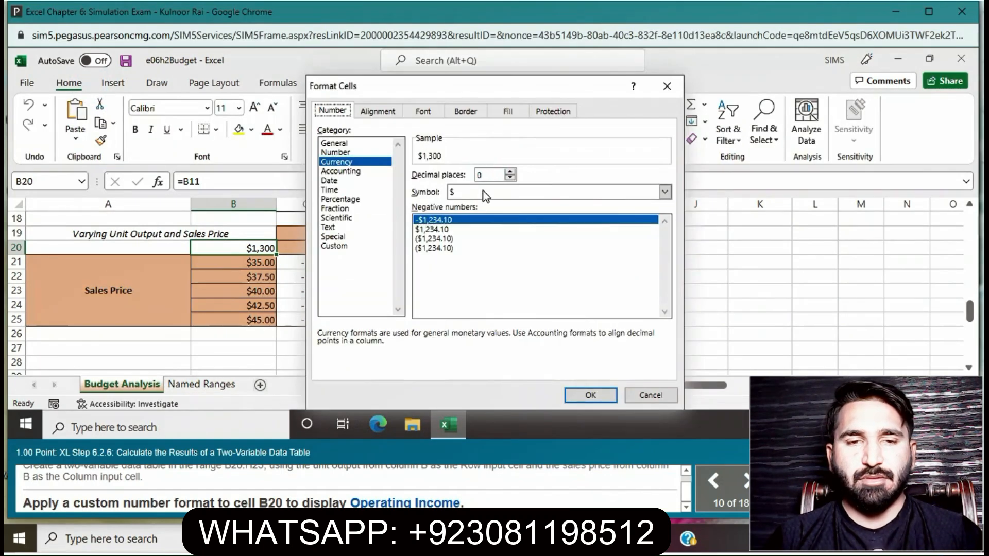
pyautogui.click(329, 246)
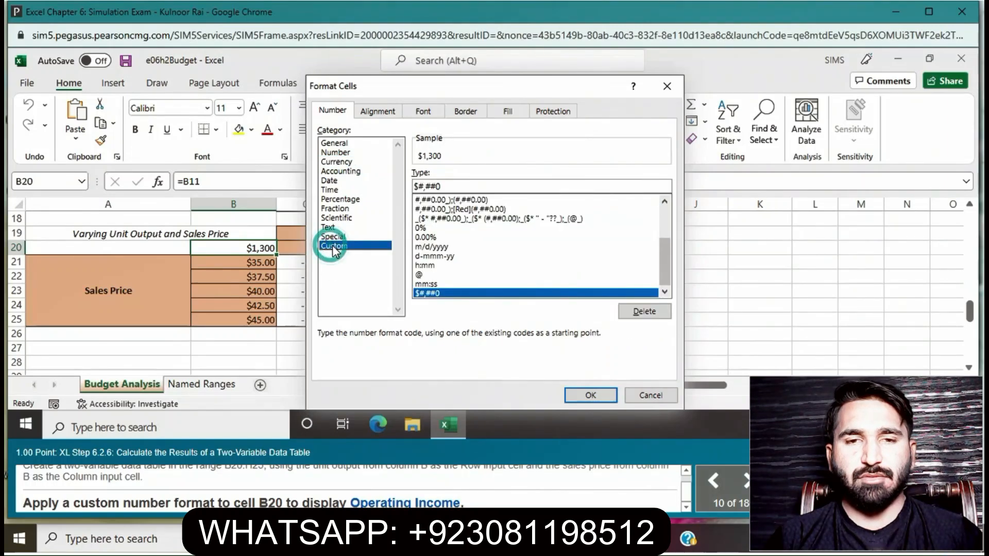
pyautogui.moveTo(663, 265); pyautogui.dragTo(668, 216)
pyautogui.click(440, 199)
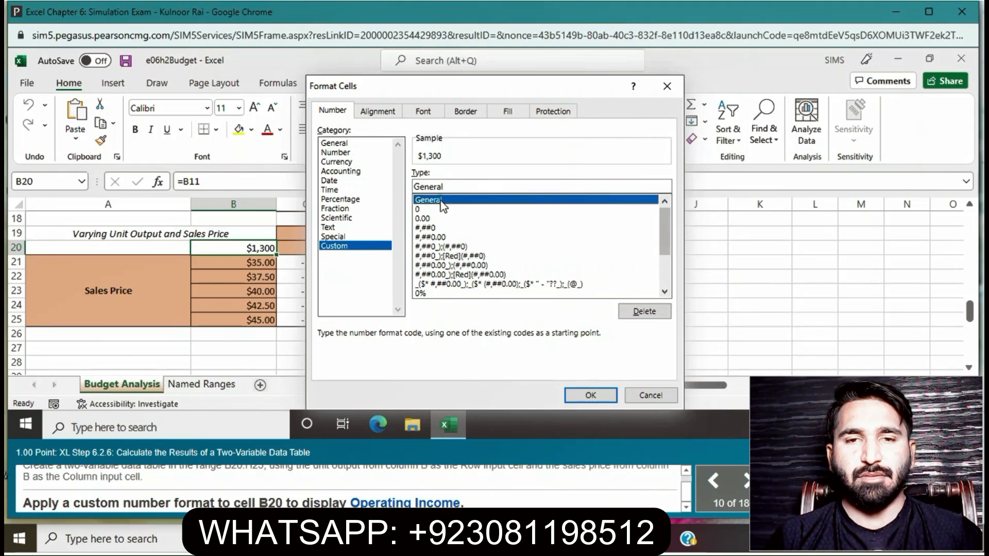
pyautogui.click(463, 188)
pyautogui.press('BackSpace')
pyautogui.press('BackSpace')
pyautogui.press('BackSpace')
pyautogui.press('BackSpace')
pyautogui.press('BackSpace')
pyautogui.press('BackSpace')
pyautogui.press('BackSpace')
pyautogui.write('"')
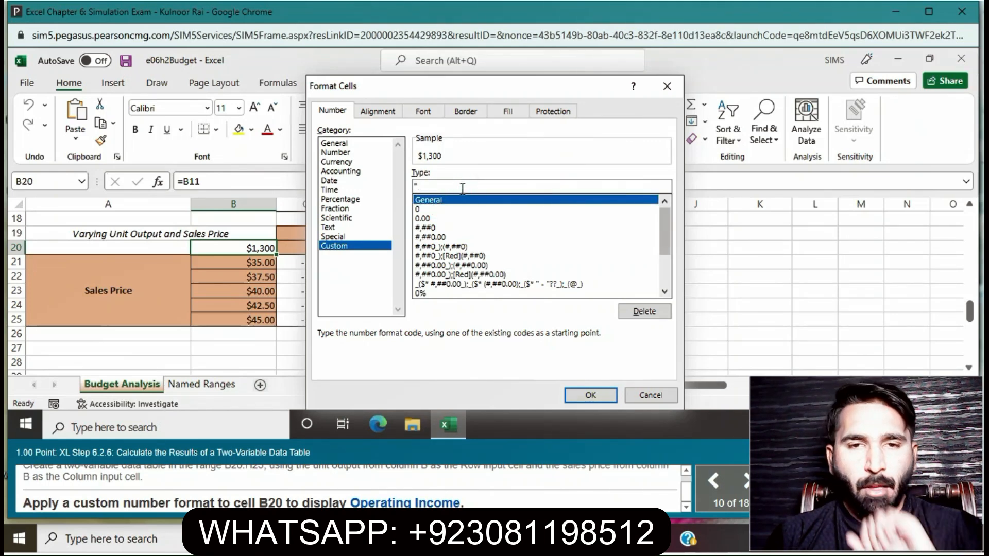
pyautogui.write('Operating I')
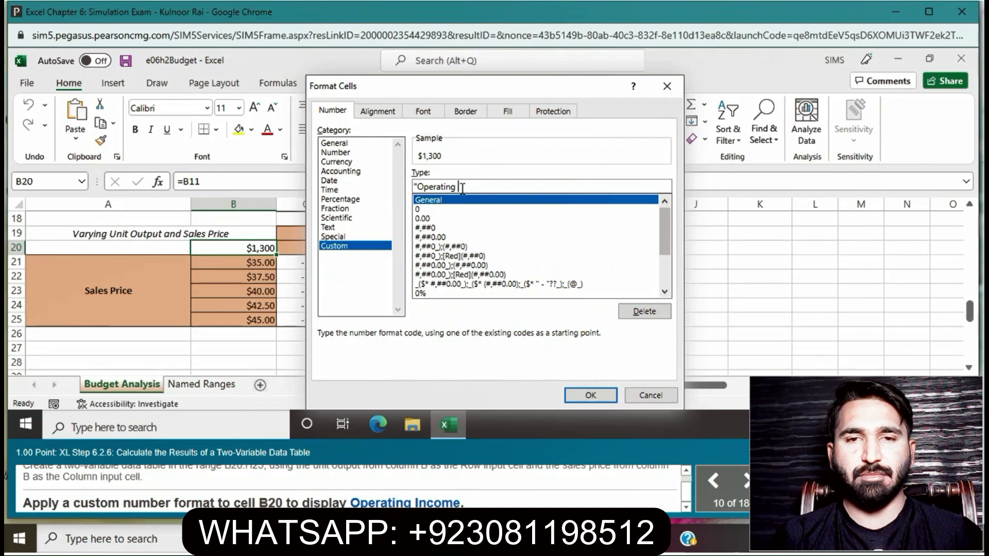
pyautogui.write('ncome')
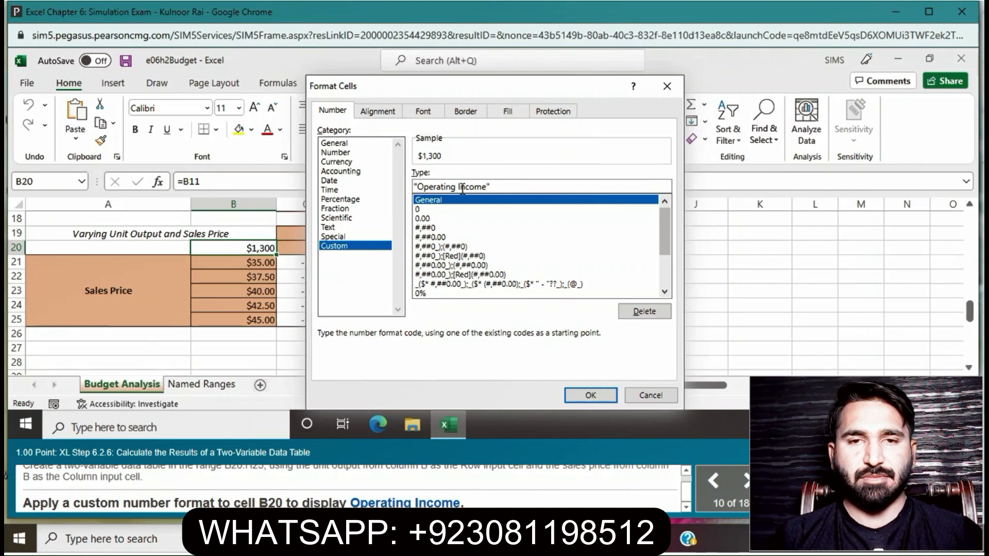
pyautogui.click(590, 395)
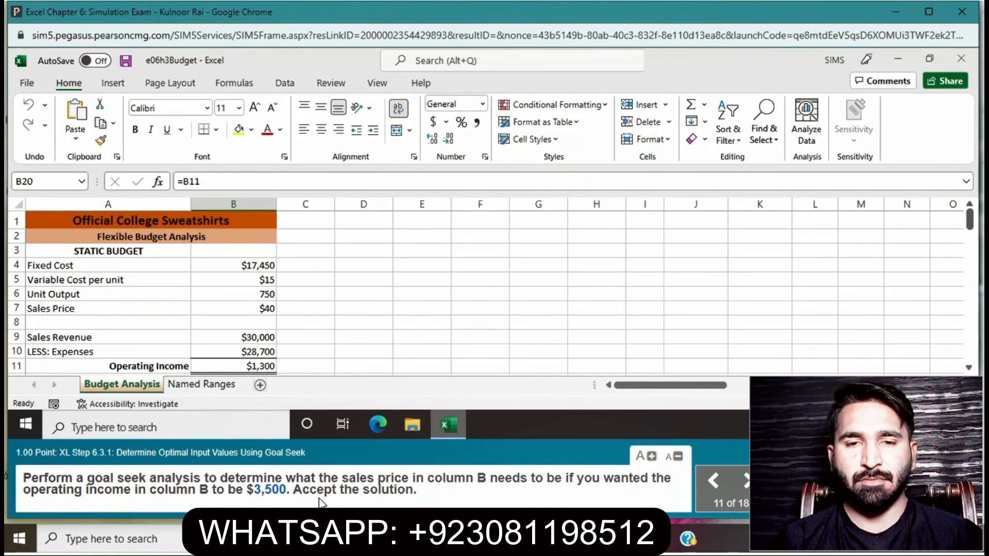
# Start a Goal Seek from the sales price cell B7 and enter $3,500 as the target value
pyautogui.click(270, 308)
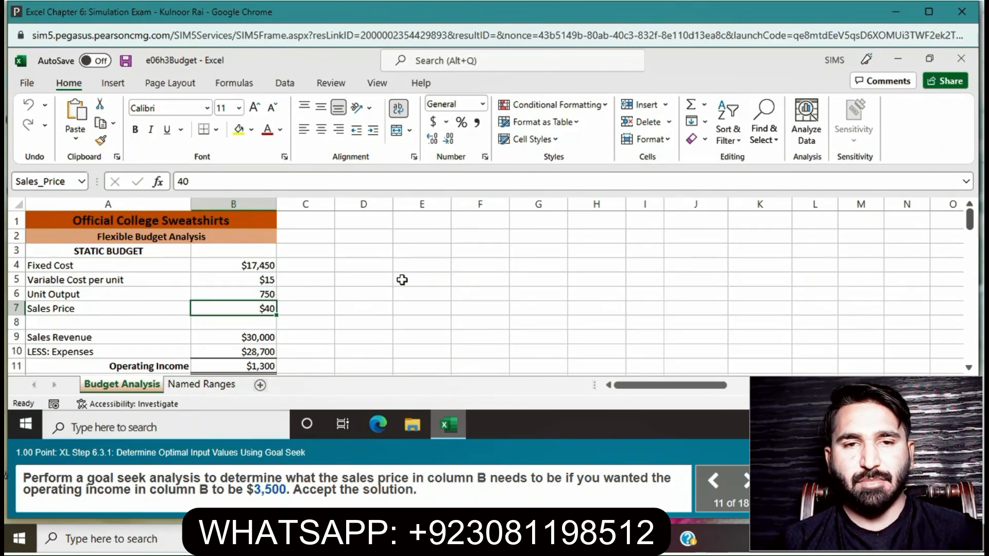
pyautogui.click(289, 83)
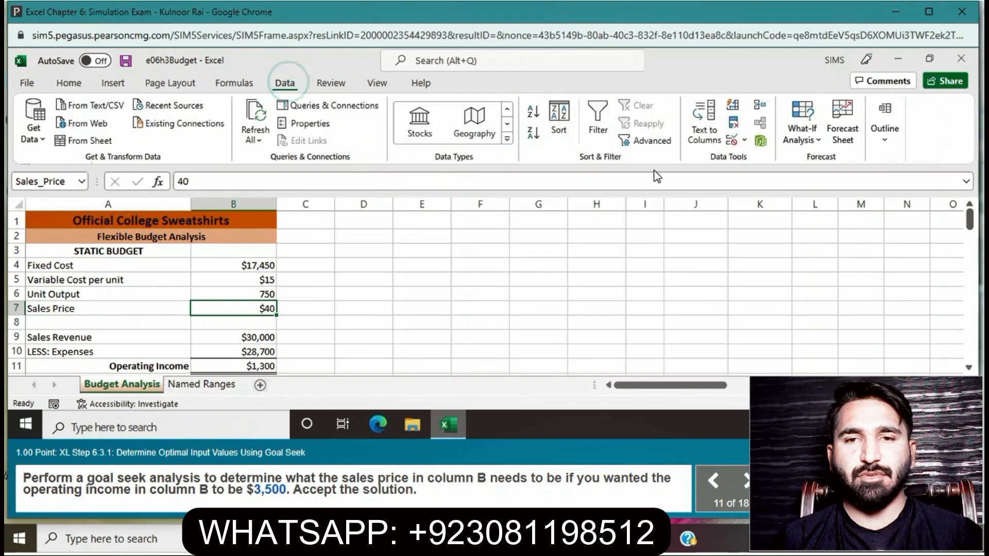
pyautogui.click(823, 138)
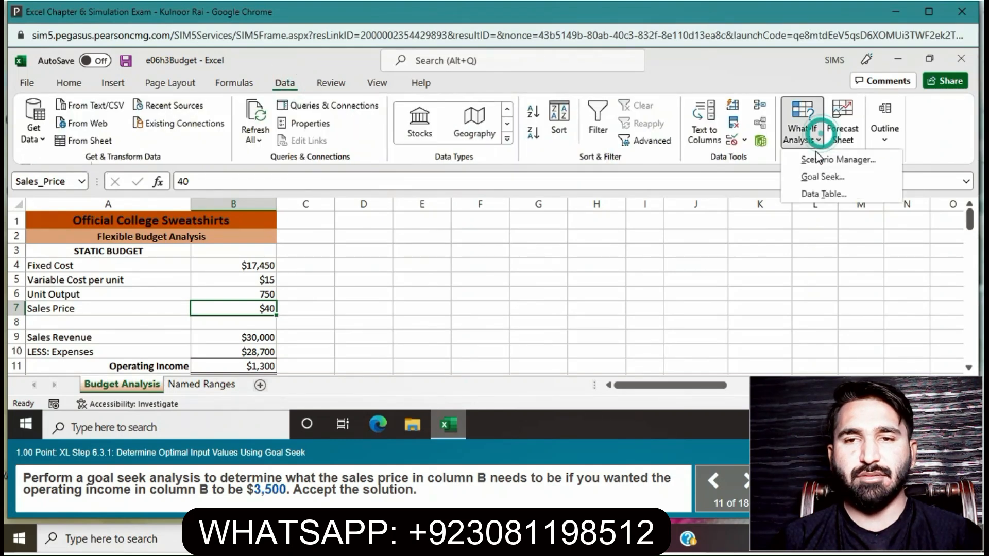
pyautogui.click(813, 176)
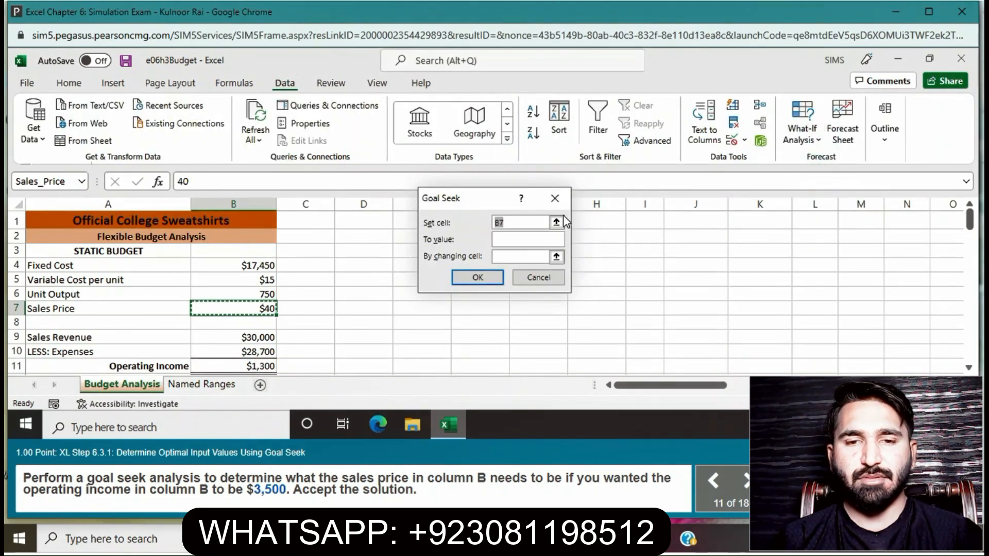
pyautogui.click(535, 239)
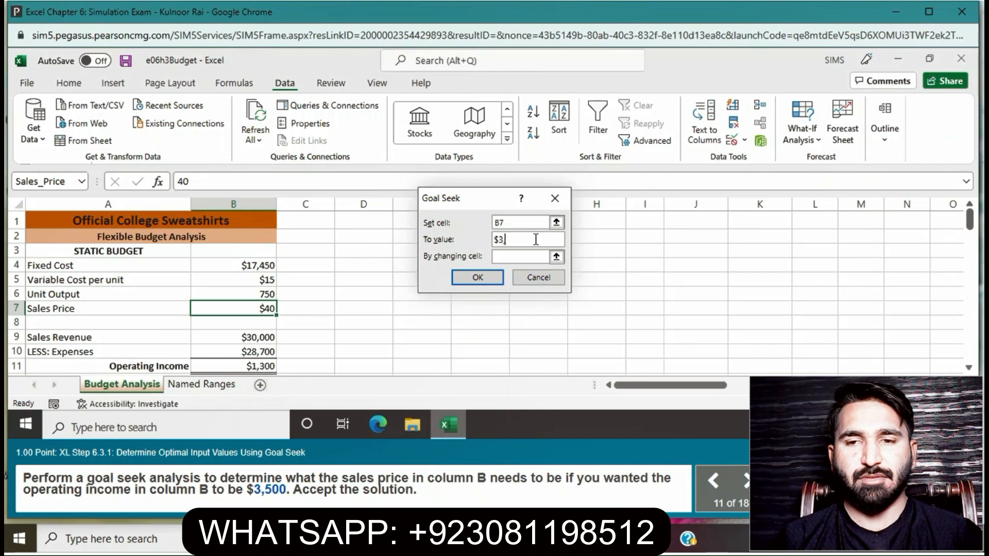
pyautogui.write('$3,500')
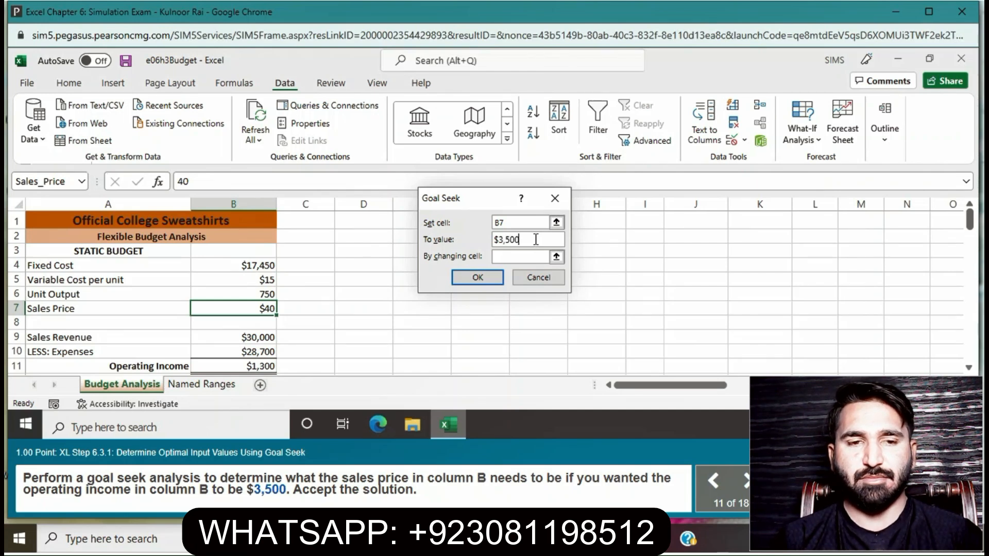
# Try to run the goal seek on B7 with B11 as the changing cell, and clear the changing cell reference
pyautogui.click(530, 257)
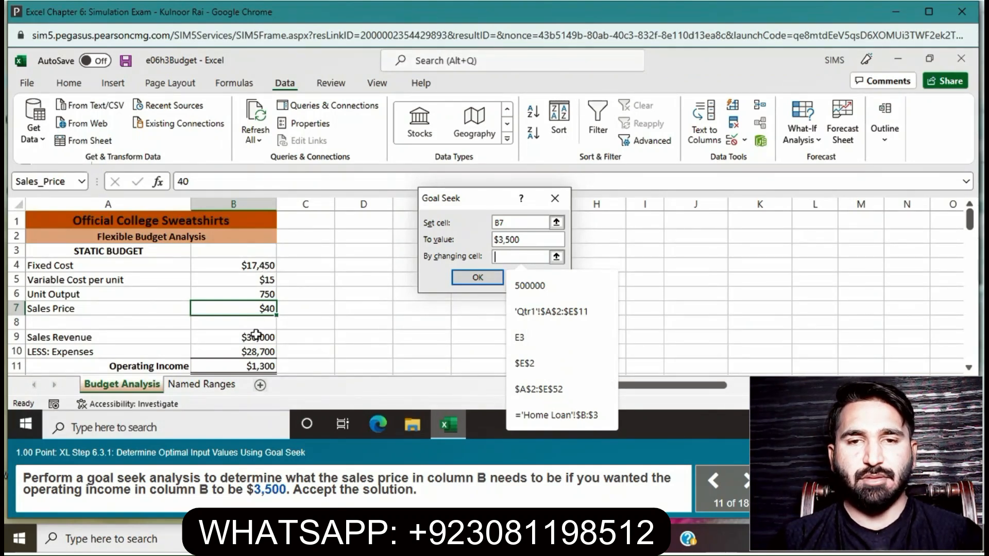
pyautogui.click(252, 366)
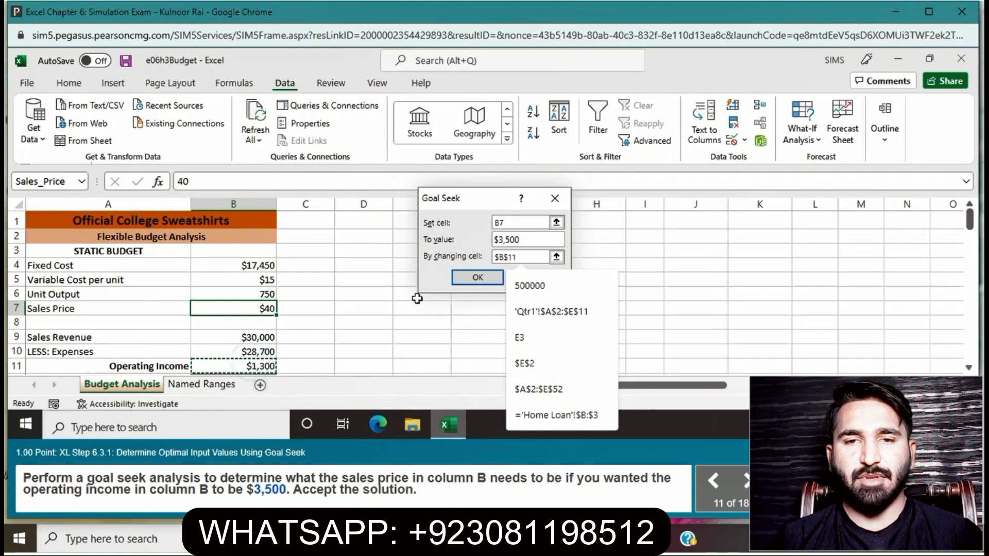
pyautogui.click(474, 278)
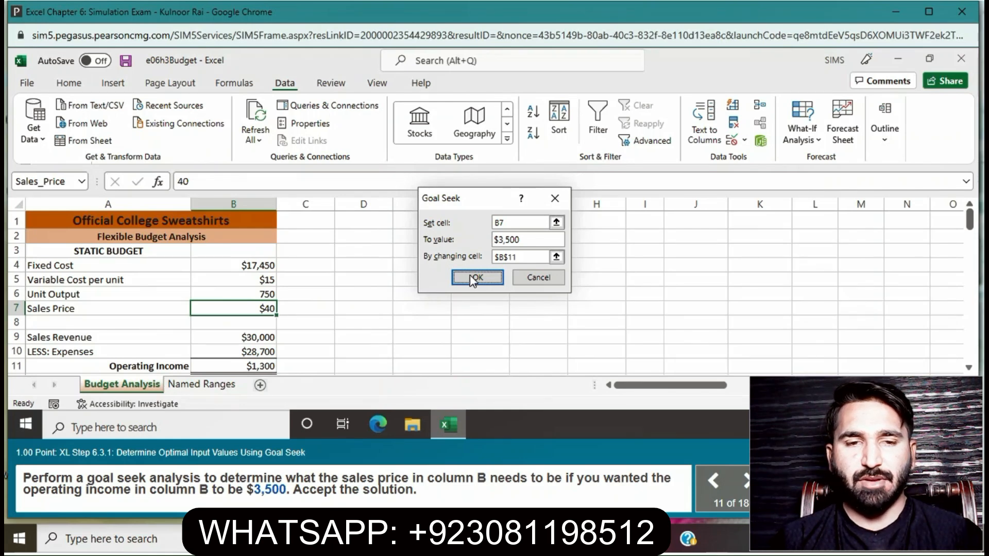
pyautogui.click(528, 257)
pyautogui.press('BackSpace')
pyautogui.press('BackSpace')
pyautogui.press('BackSpace')
pyautogui.press('BackSpace')
pyautogui.press('BackSpace')
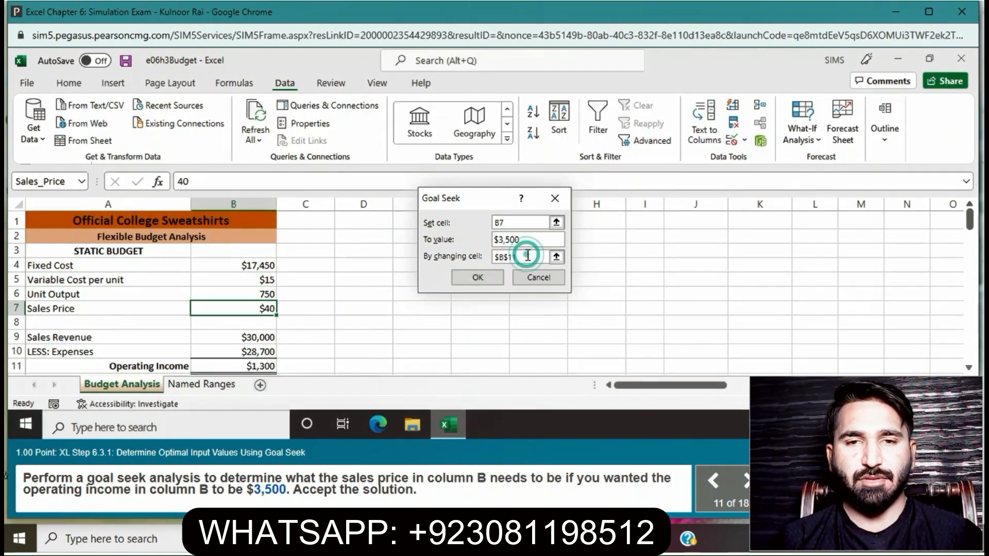
# Set the goal seek's set cell to B11 and its changing cell to B7, run it and accept the solution
pyautogui.click(521, 224)
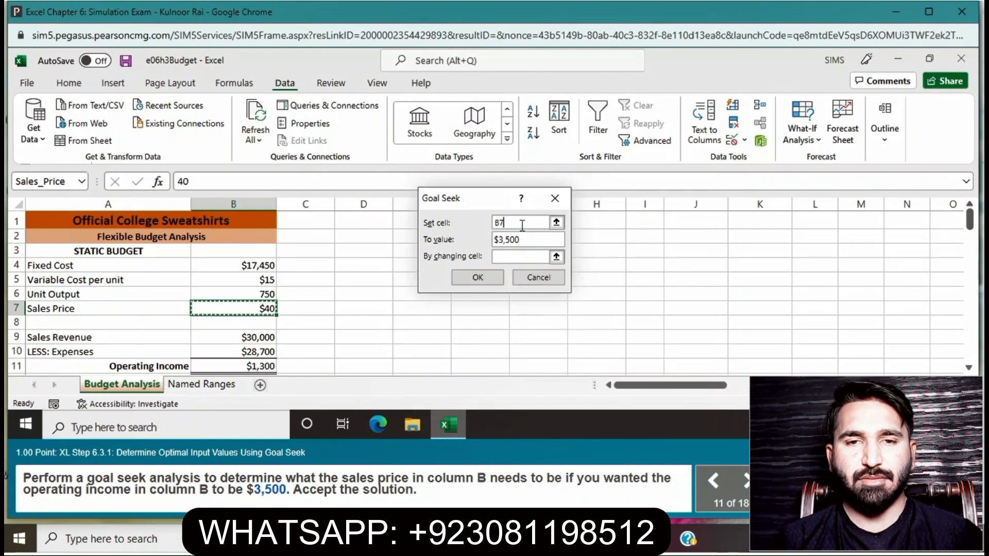
pyautogui.press('BackSpace')
pyautogui.press('BackSpace')
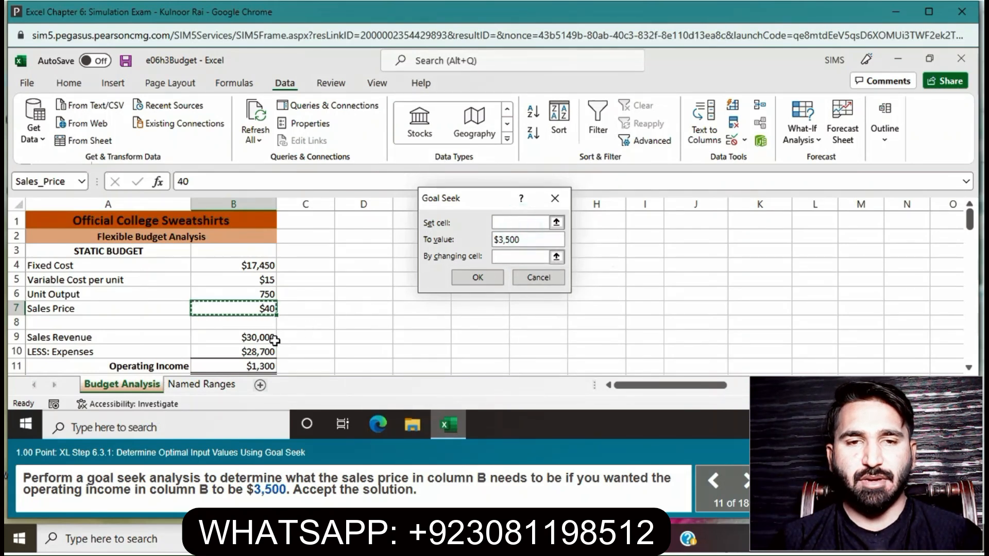
pyautogui.click(256, 367)
pyautogui.click(531, 256)
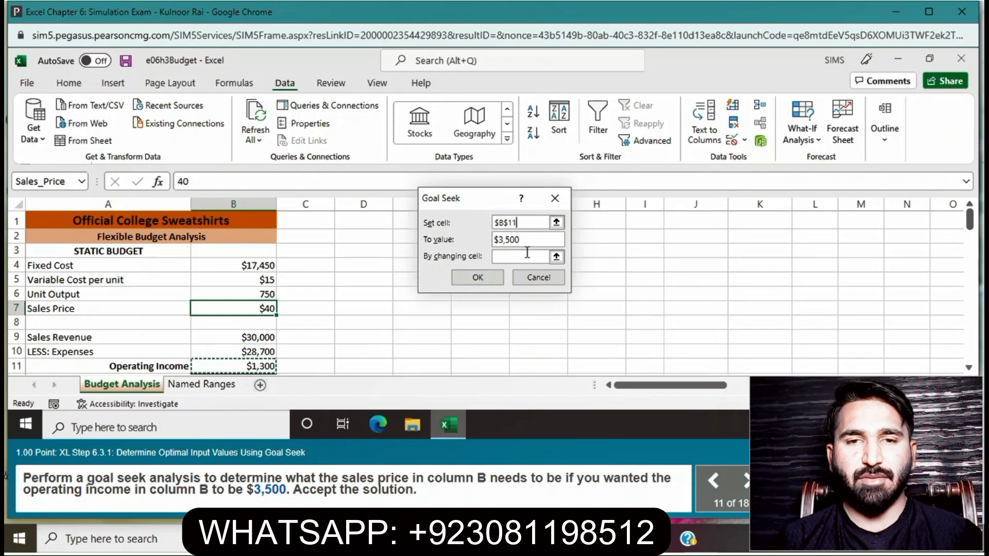
pyautogui.click(232, 307)
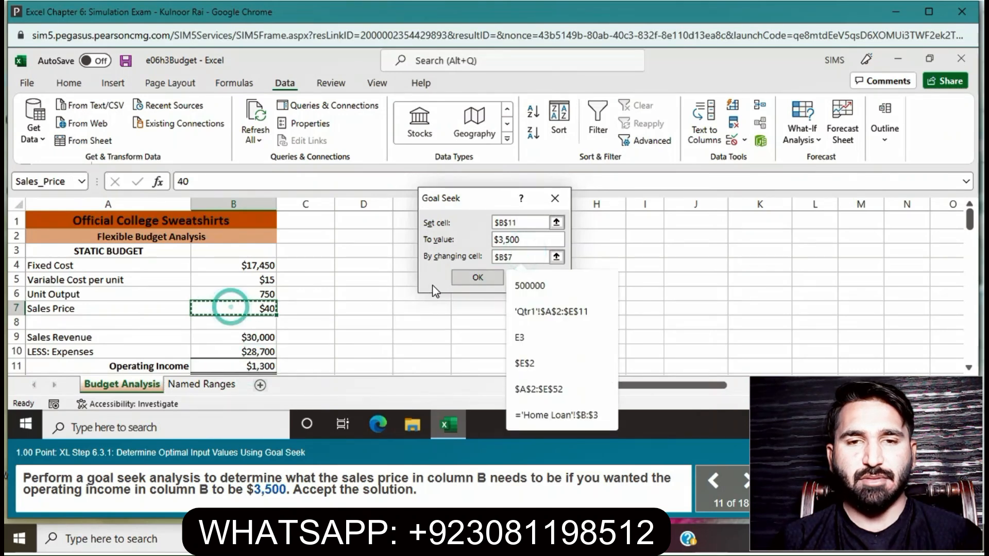
pyautogui.click(471, 278)
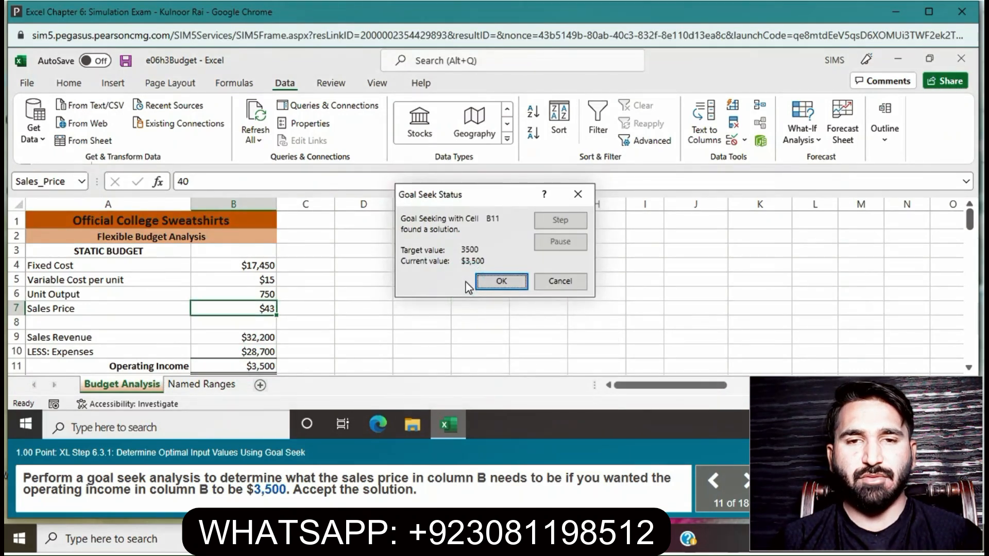
pyautogui.click(496, 281)
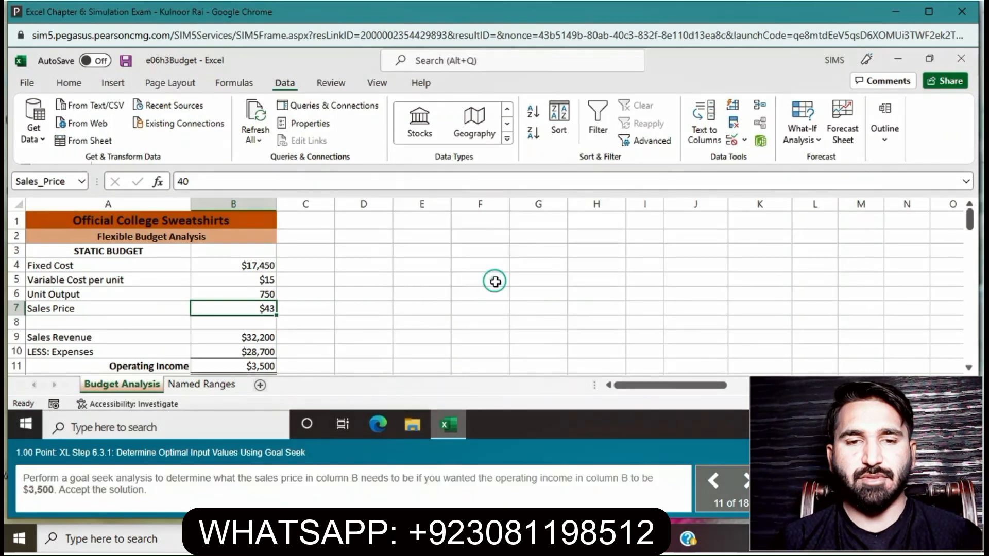